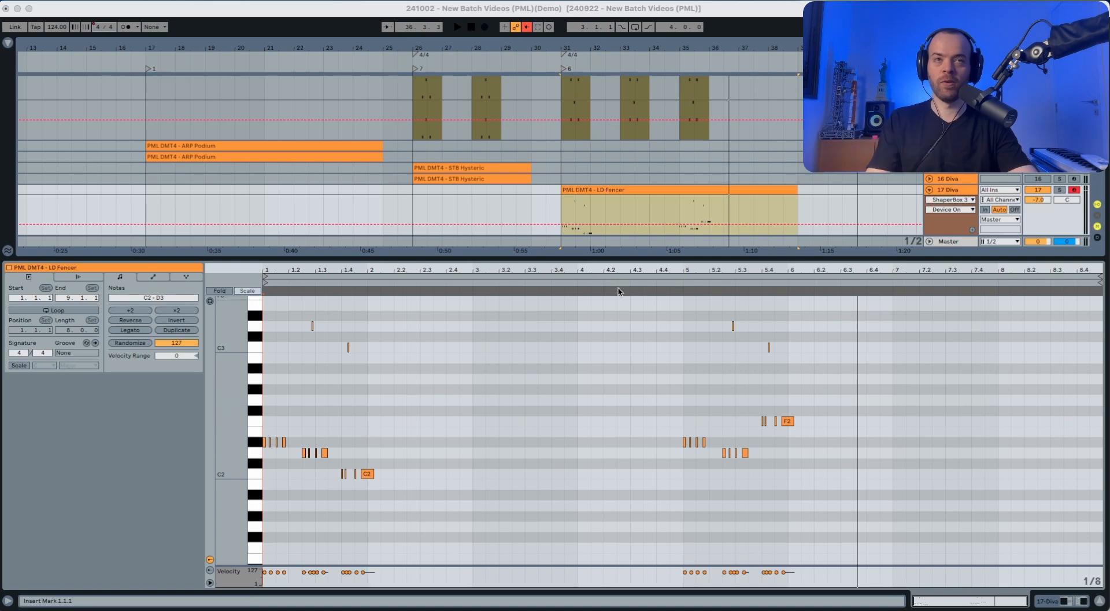
- Audition the LD Fencer lead on track 17, first soloed and then with the other tracks, and view its device chain
click(1066, 190)
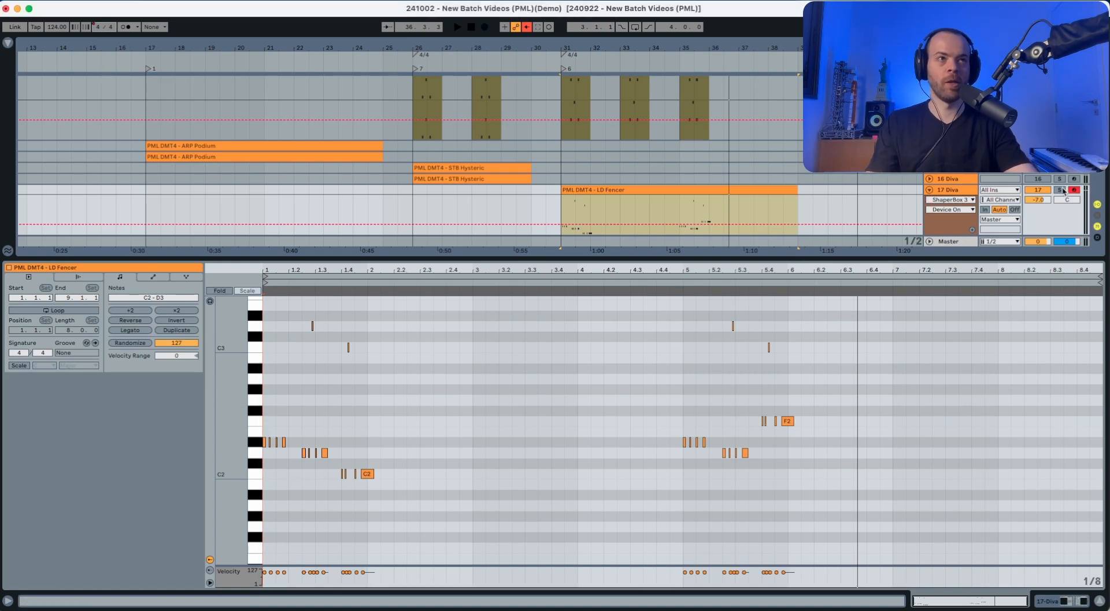
key(space)
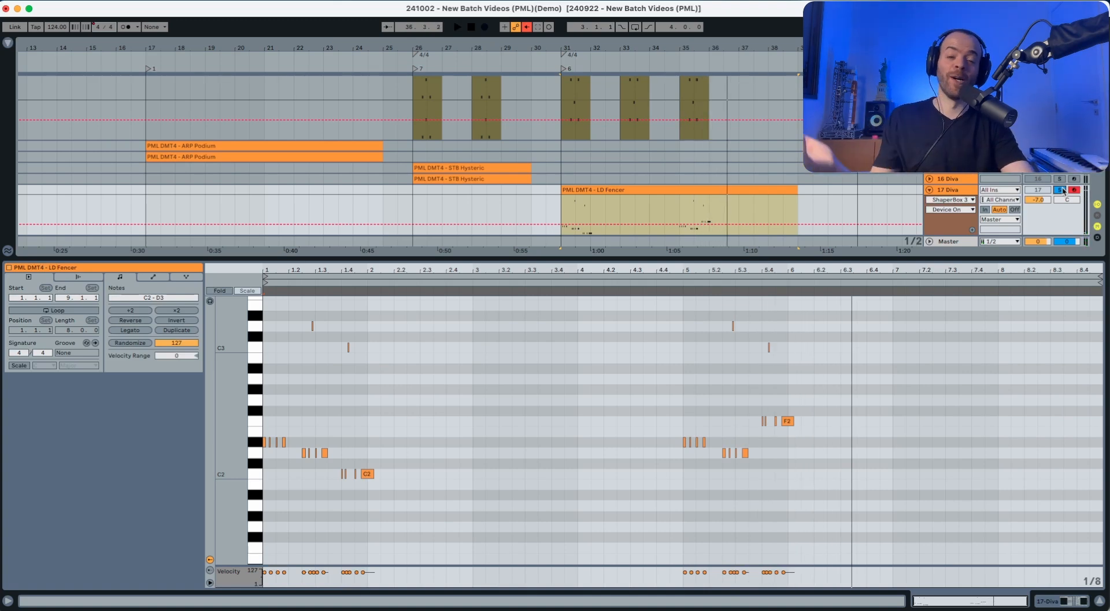
click(1061, 190)
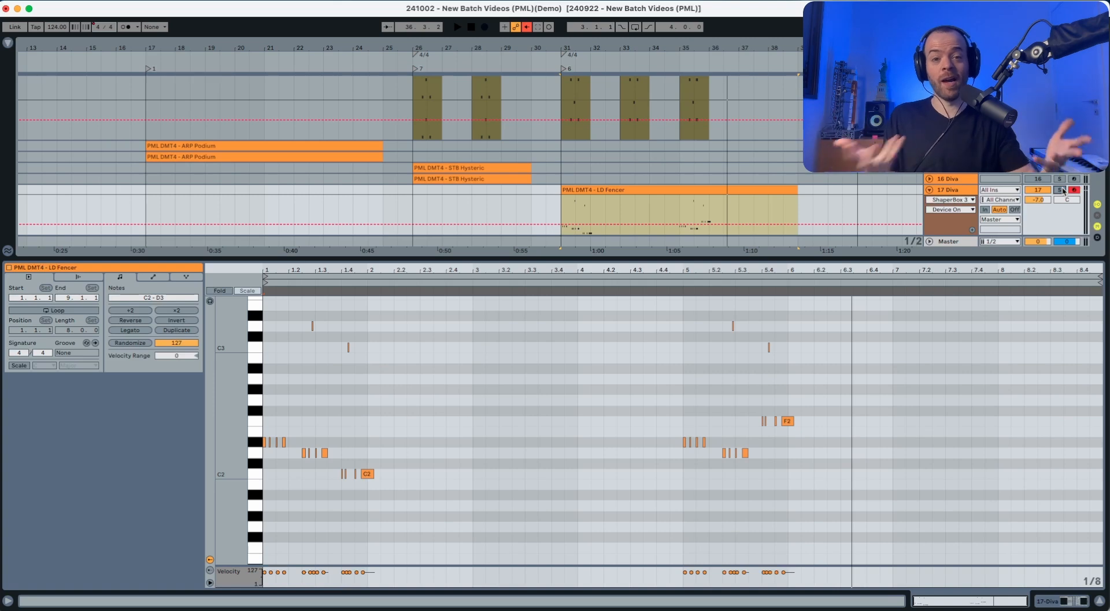
key(space)
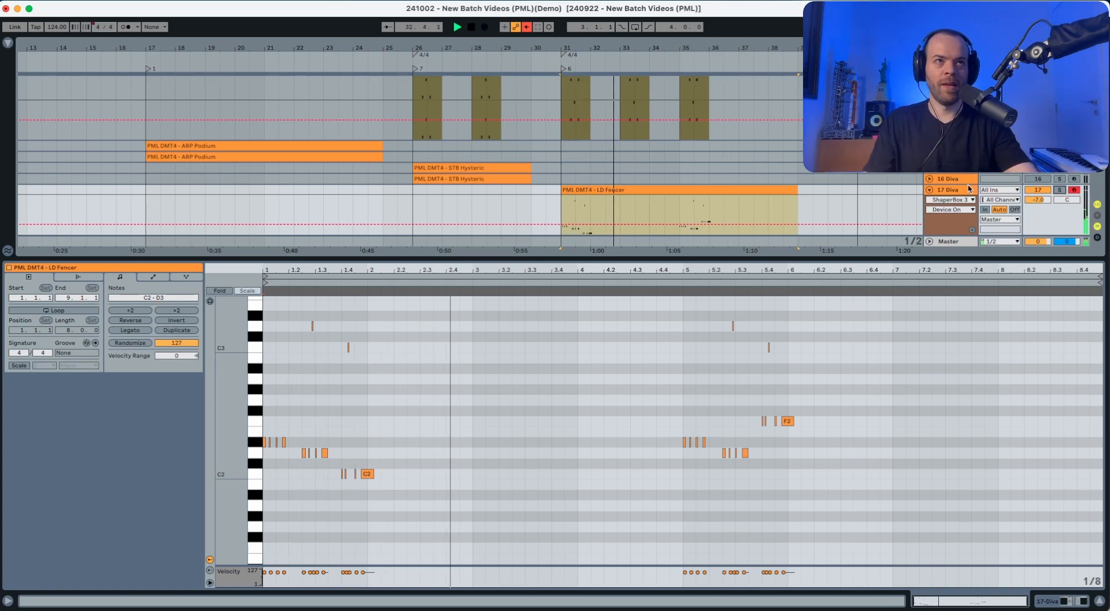
key(shift+Tab)
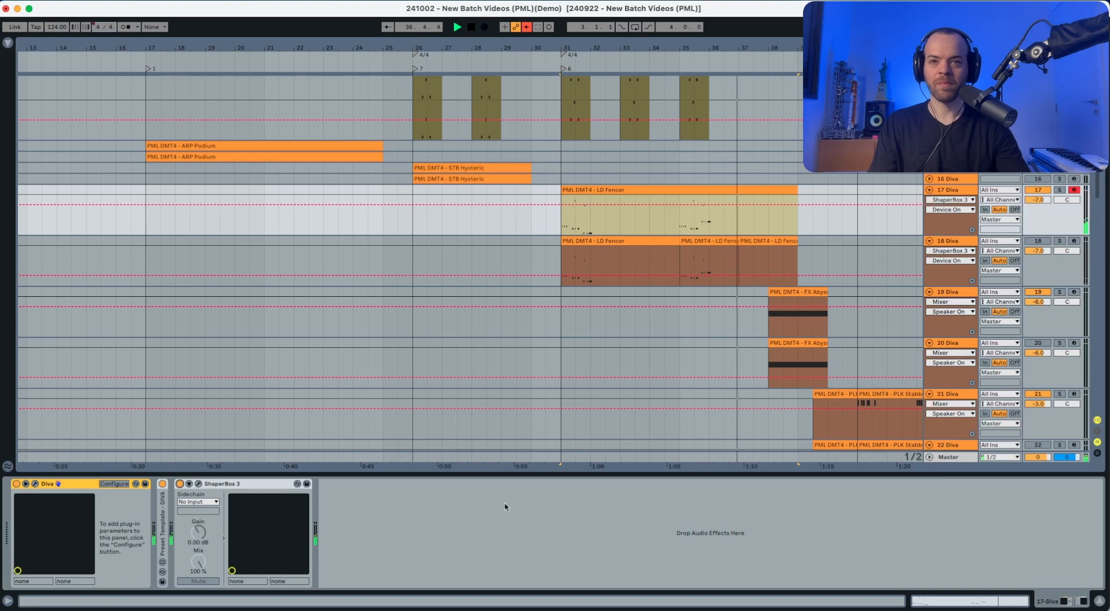
click(611, 508)
key(space)
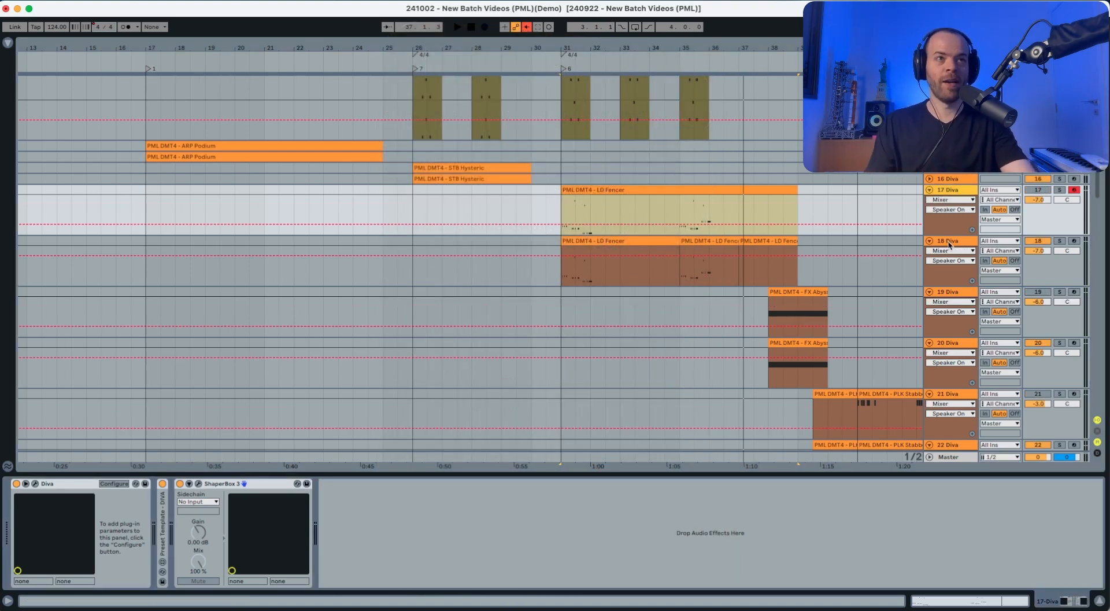
- Open the Diva synth on track 18, solo the track and listen to its starting sound
click(949, 242)
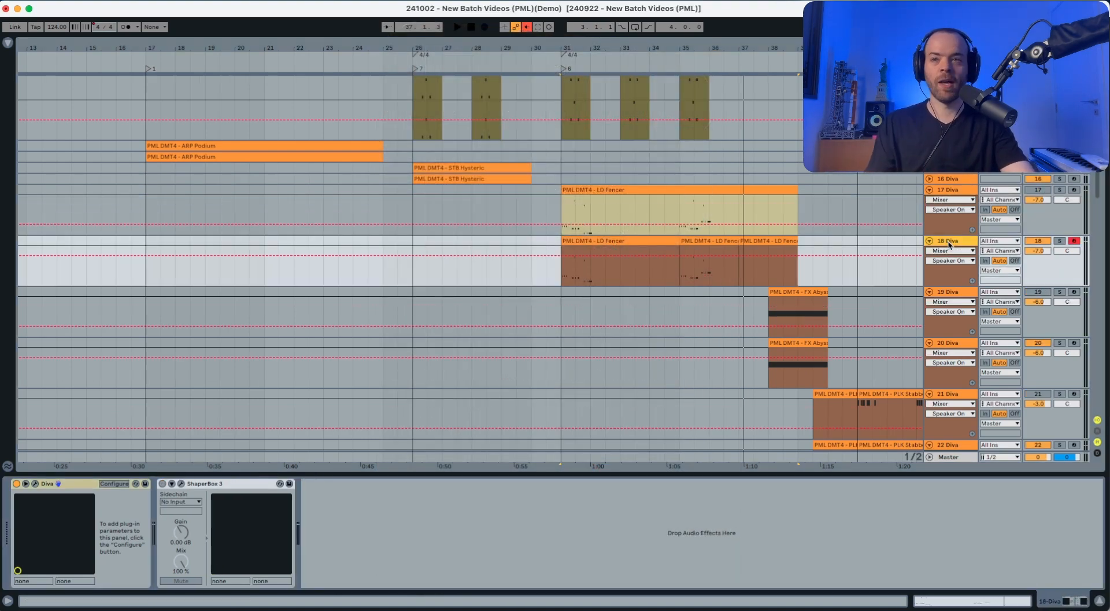
click(35, 484)
click(1060, 240)
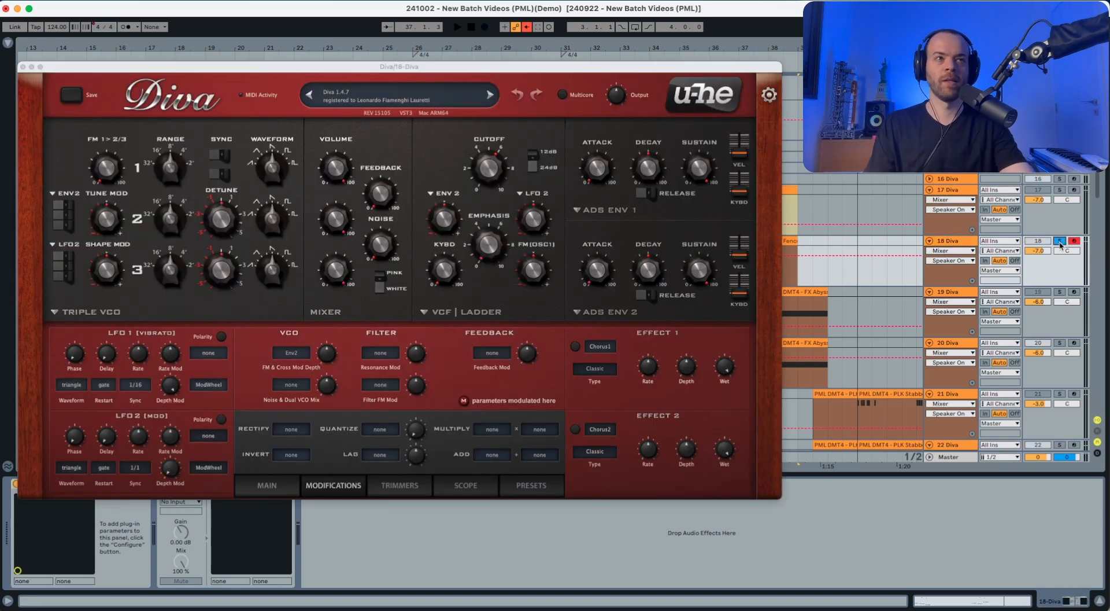
key(space)
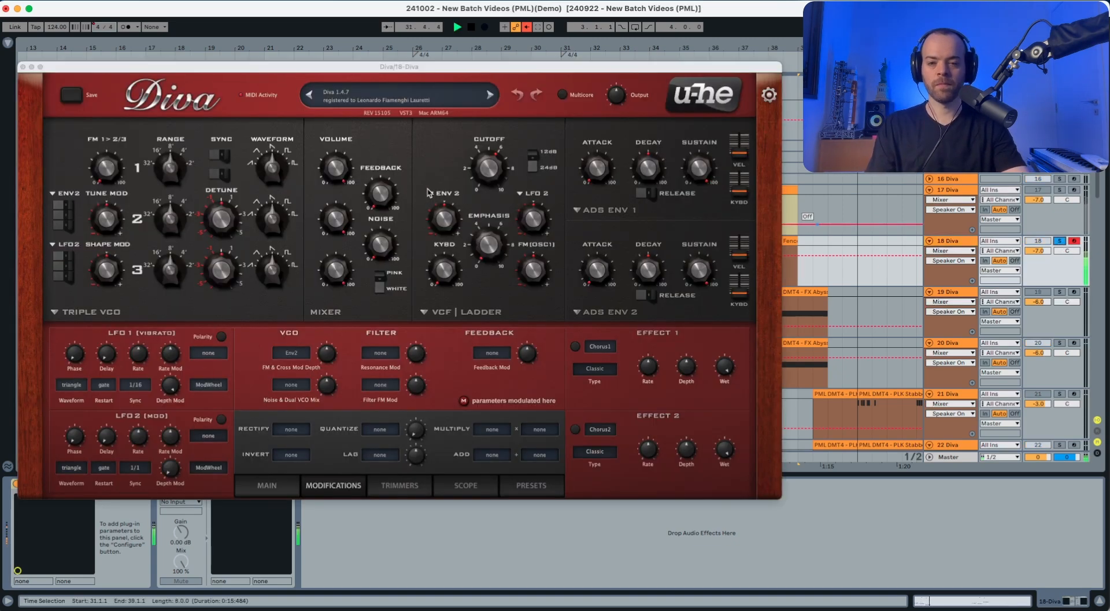
key(space)
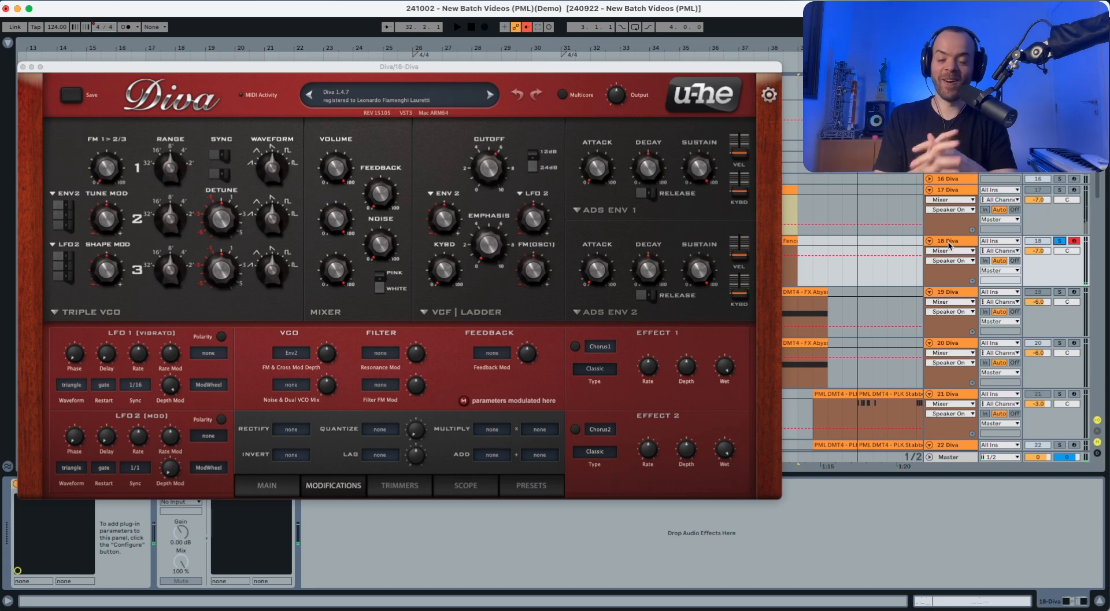
- Set Diva's voice mode to mono and its number of voices to 4
click(265, 484)
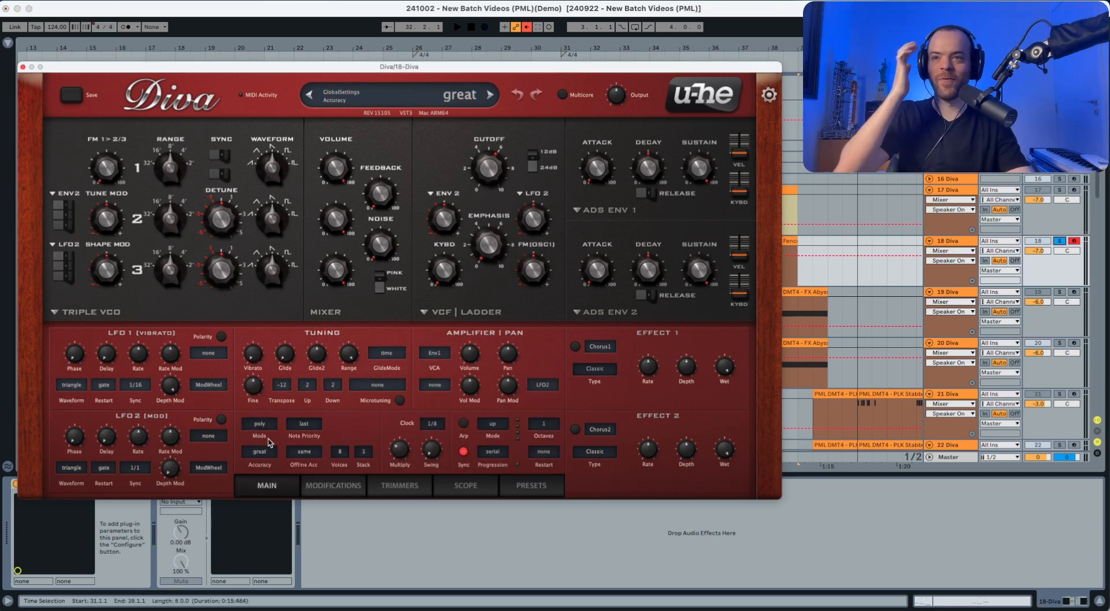
click(262, 423)
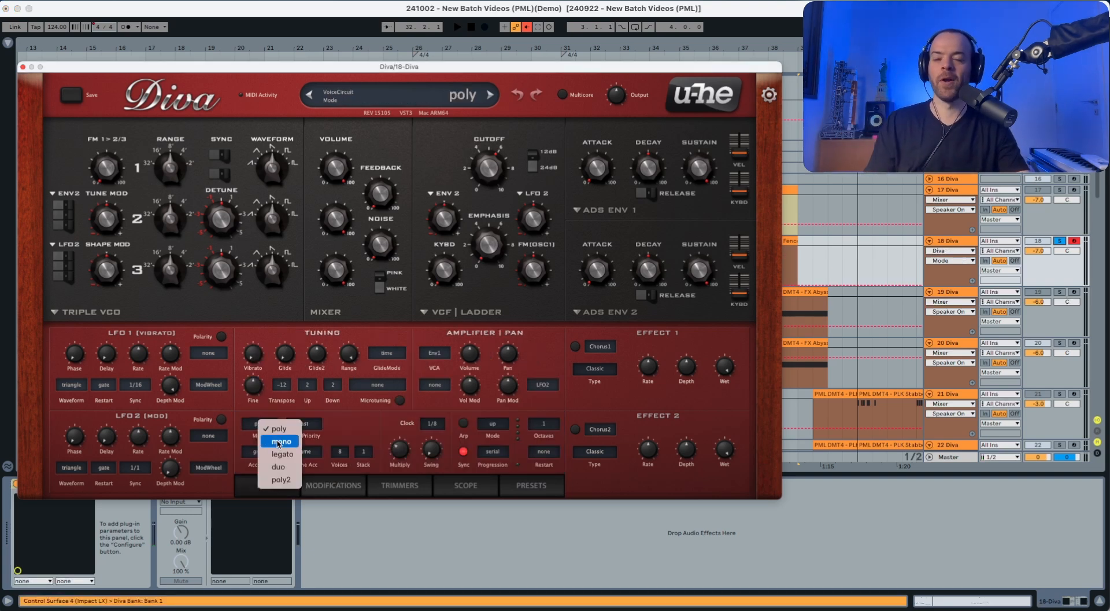
click(277, 443)
key(space)
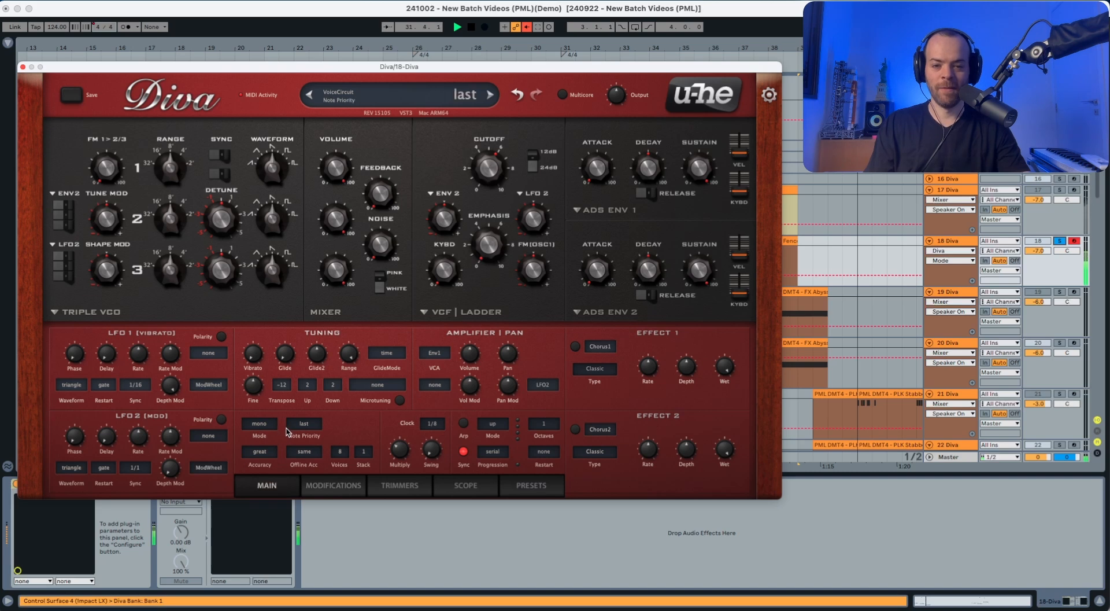
click(340, 451)
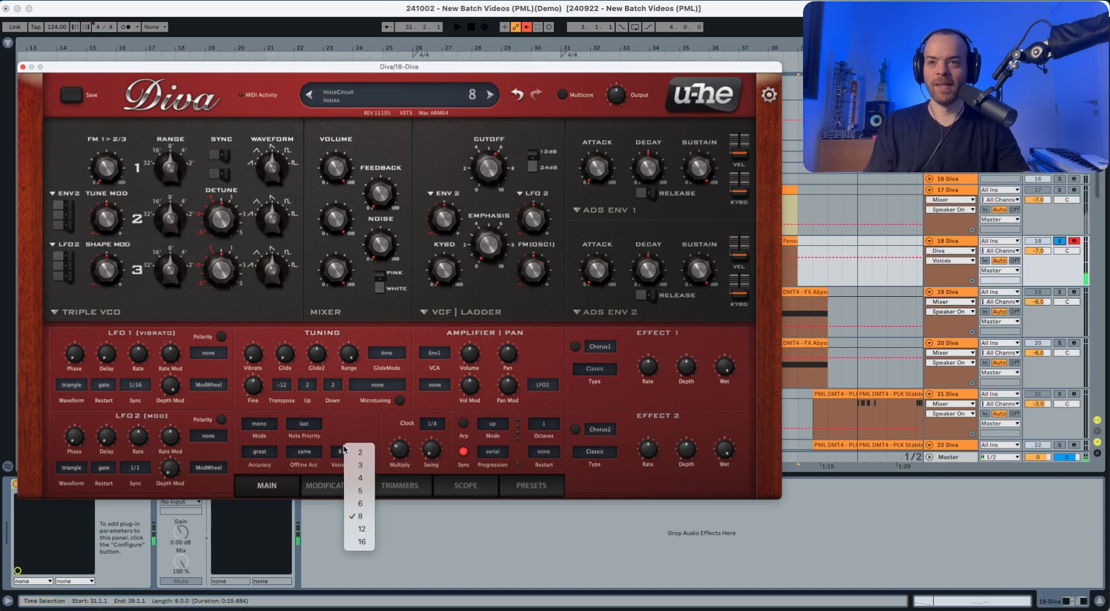
click(360, 479)
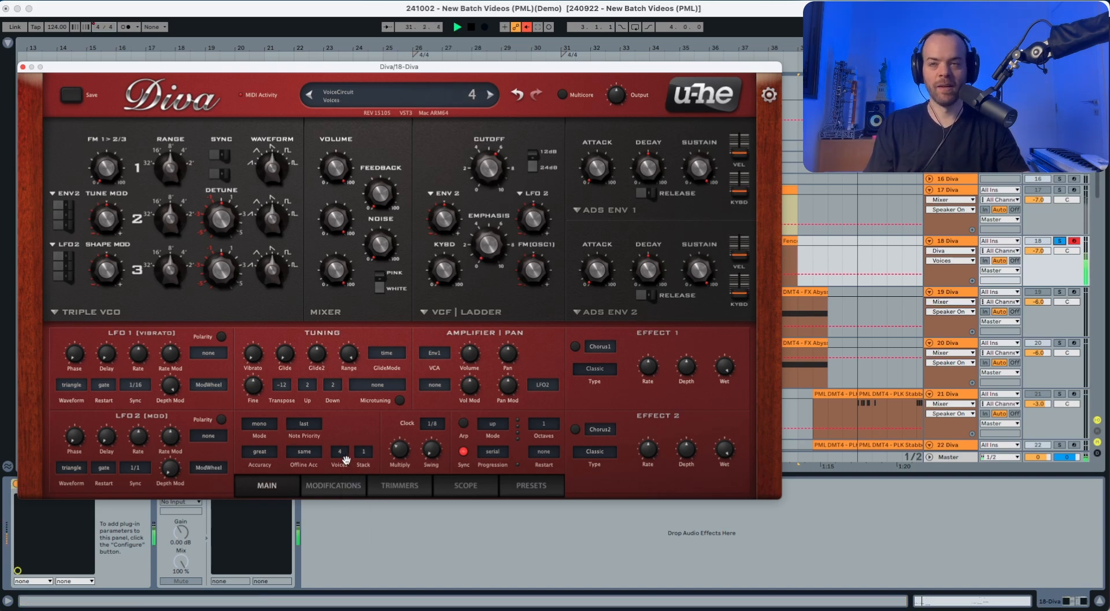
- Set Diva's transpose to 0 and listen to the lead at the new pitch
click(282, 383)
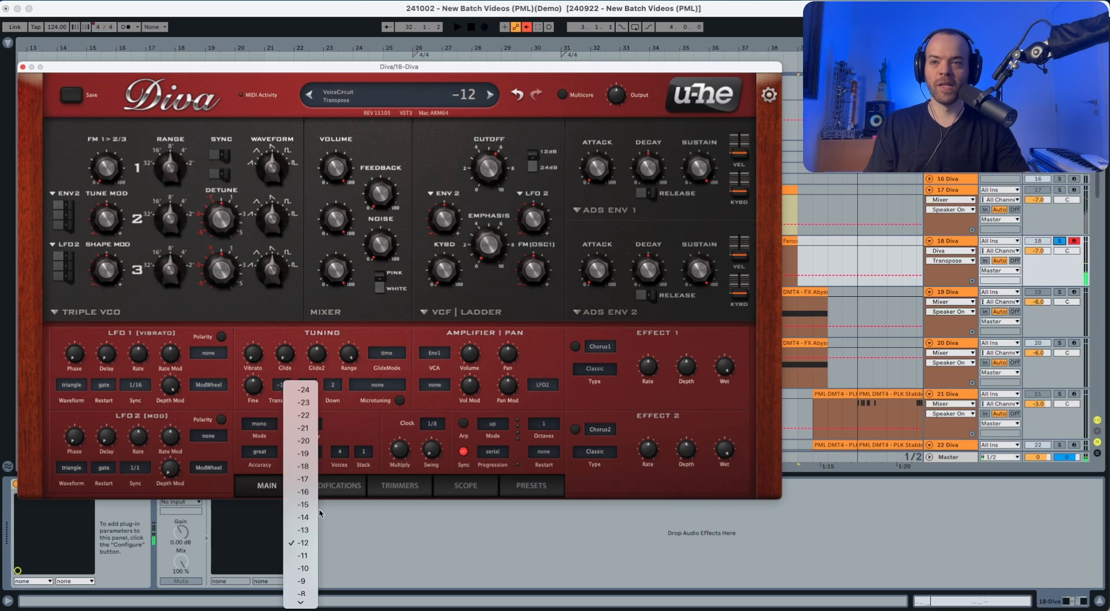
scroll(306, 518, up, 5)
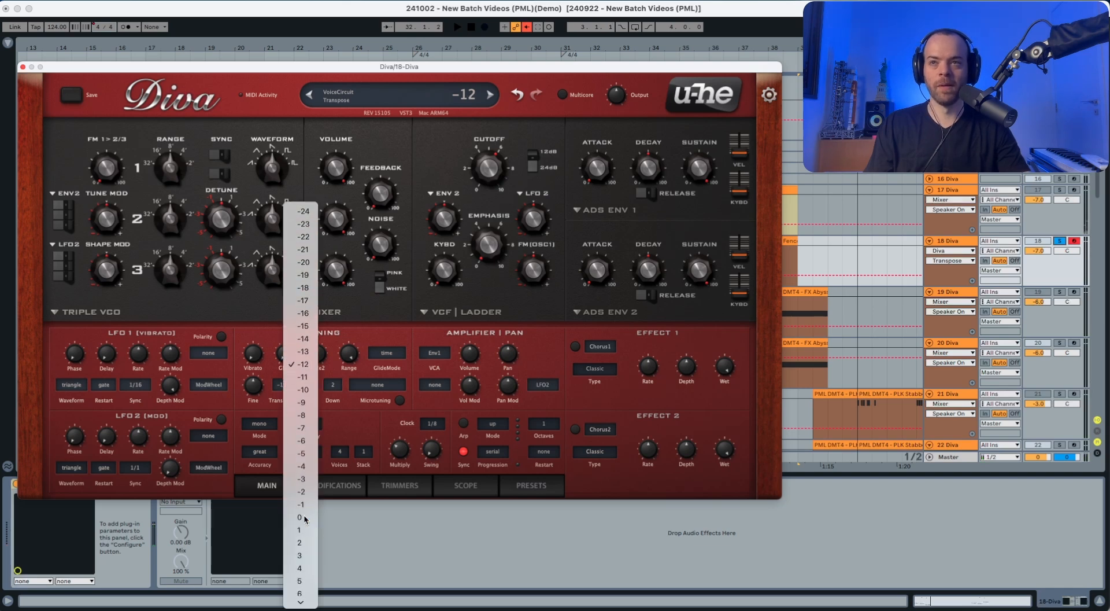
click(306, 518)
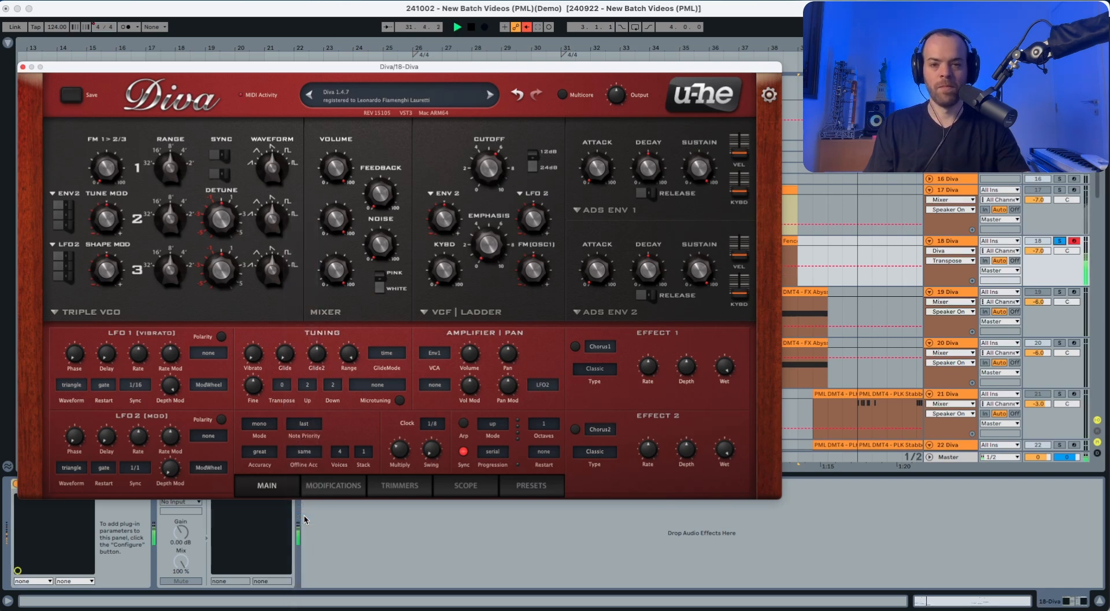
key(space)
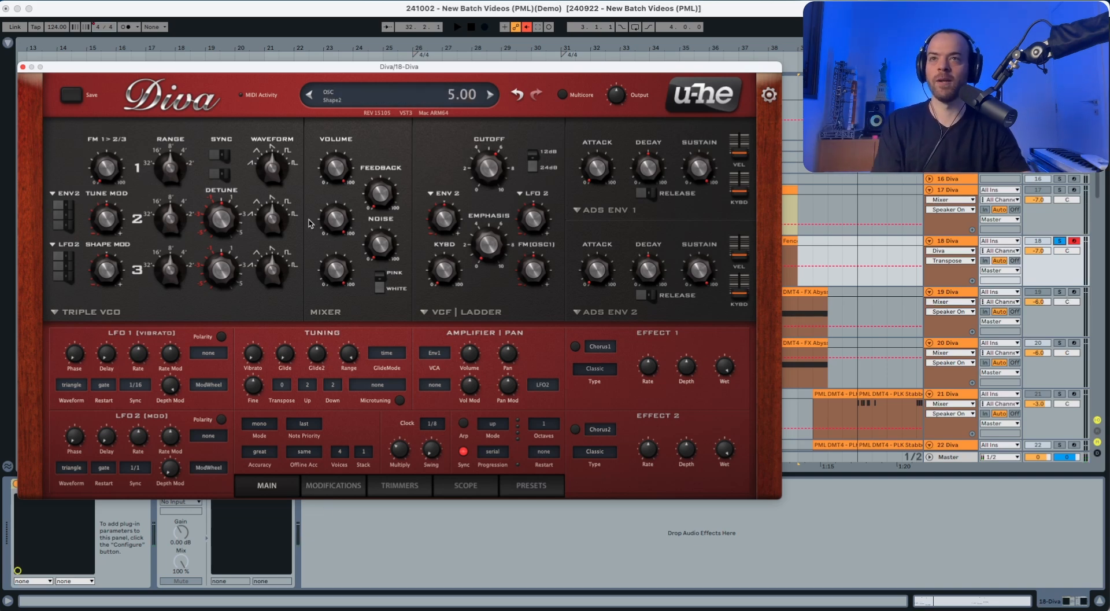
- Turn the mixer volumes of oscillators 2 and 3 down and listen to oscillator 1 on its own
drag(332, 223, 335, 321)
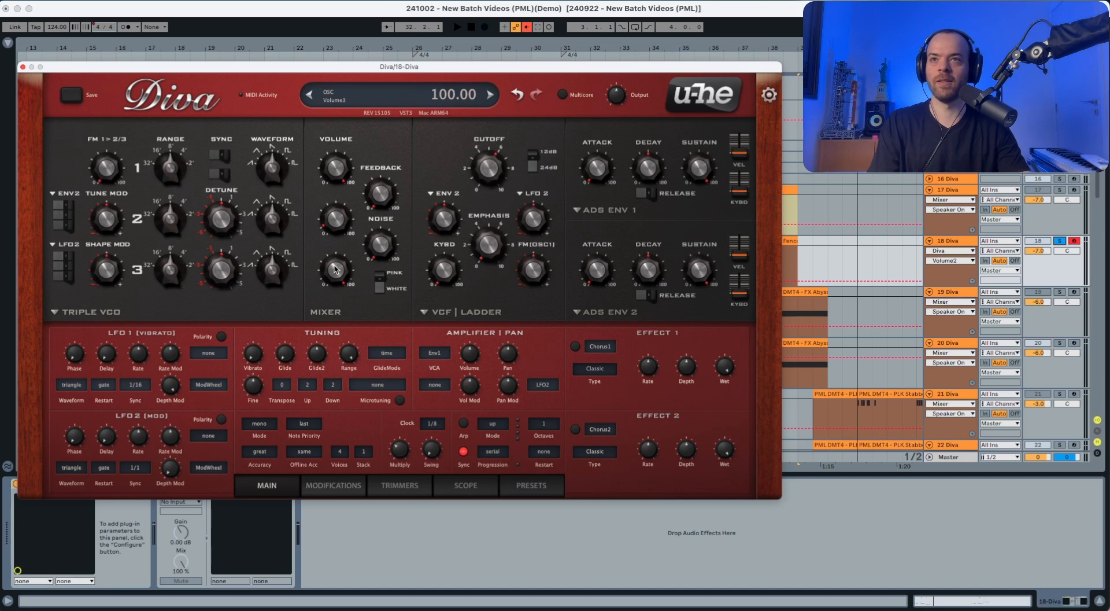
drag(336, 269, 337, 286)
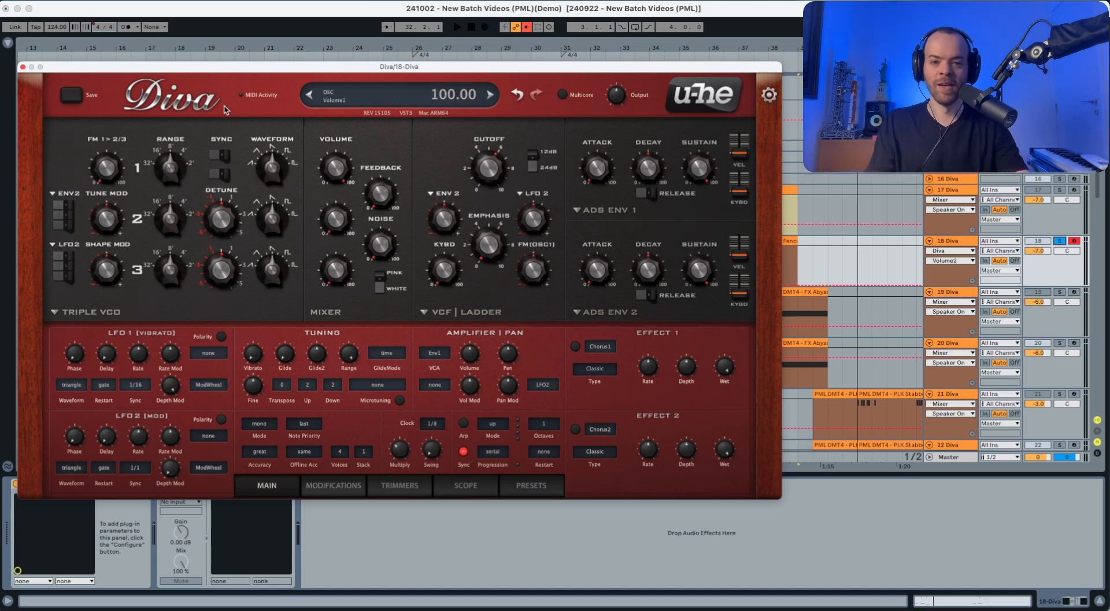
click(168, 169)
key(space)
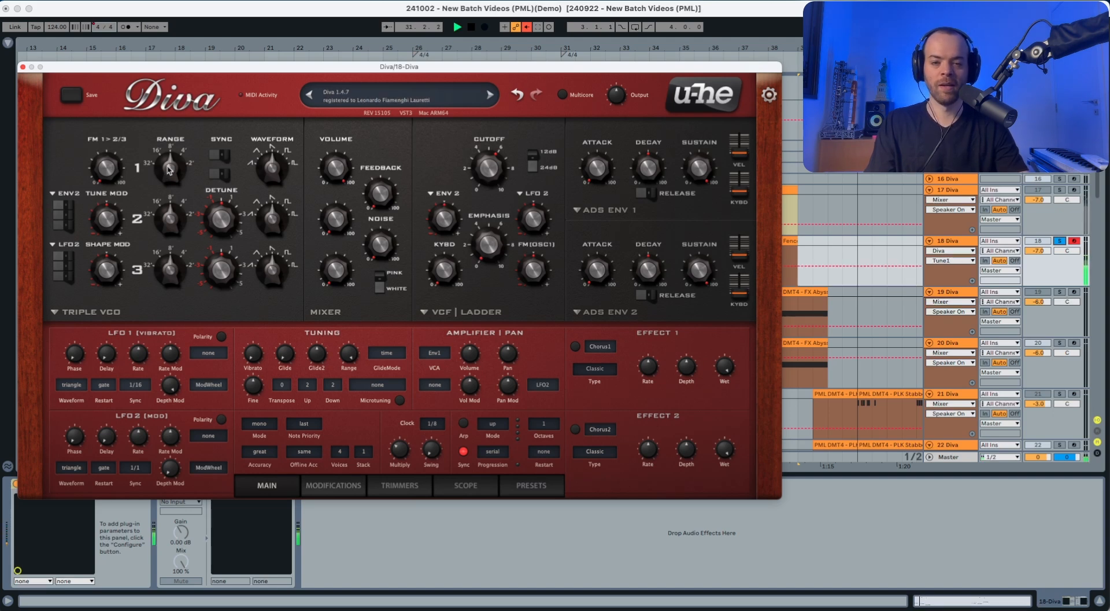
key(space)
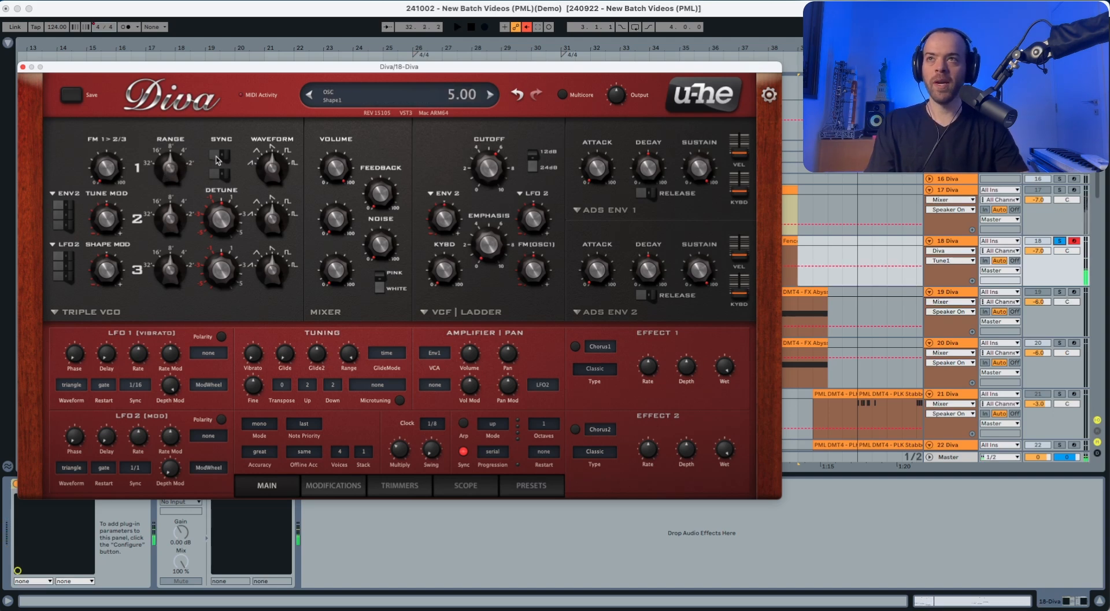
- Switch on sync for oscillator 2 and change oscillator 1's waveform while playing the lead
click(221, 158)
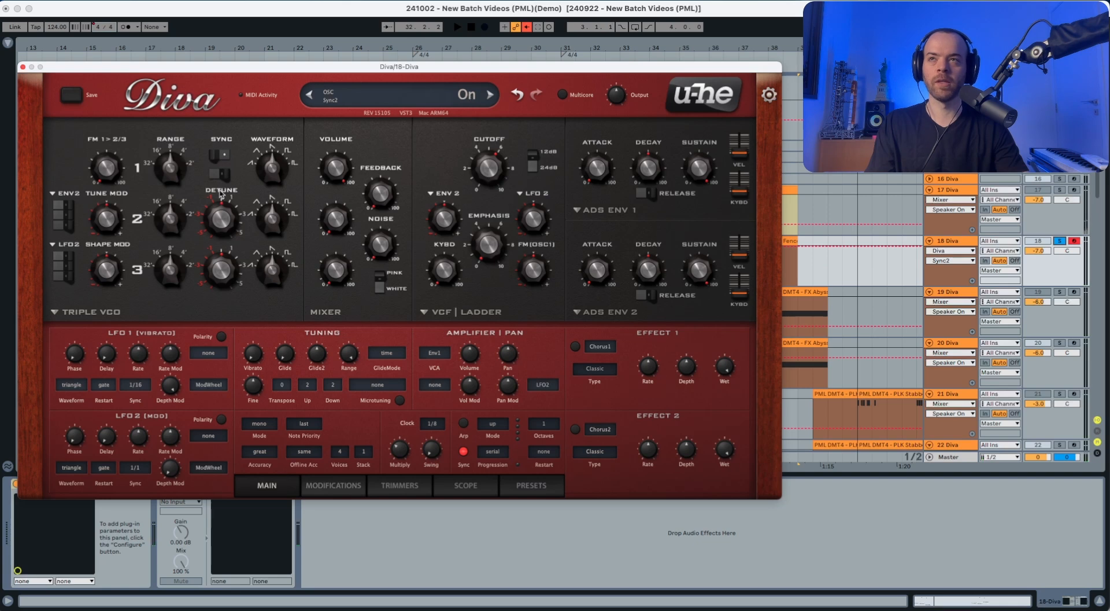
key(space)
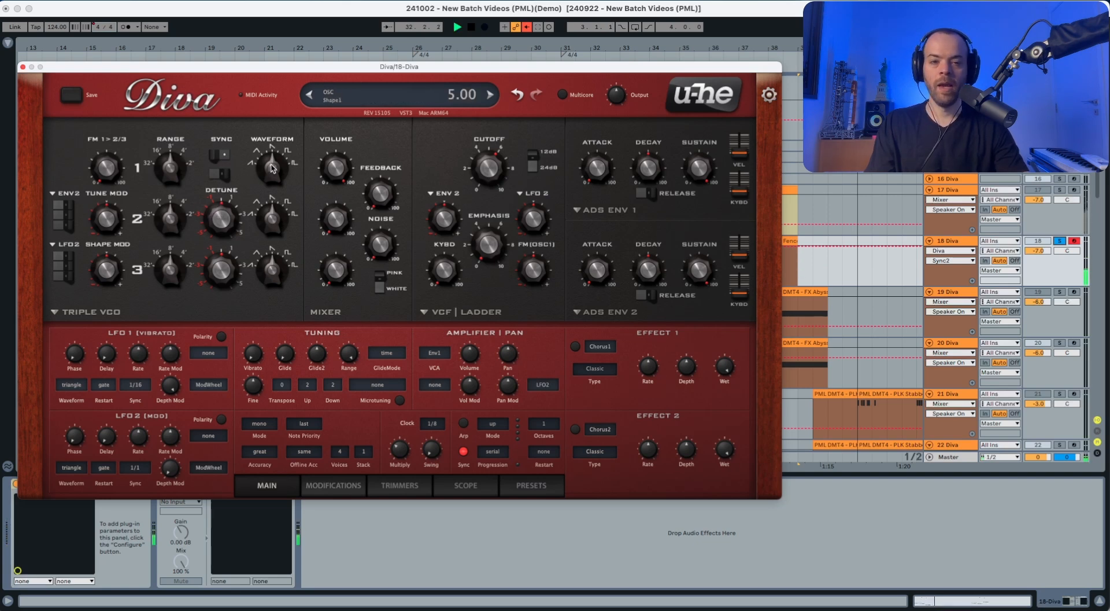
drag(274, 168, 273, 181)
key(space)
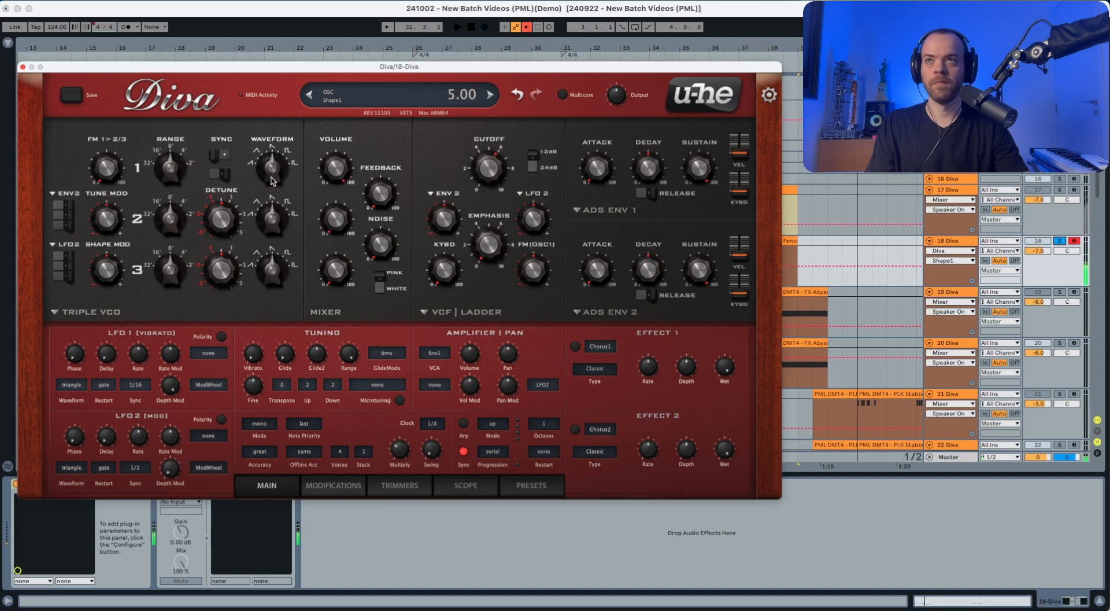
key(space)
drag(271, 168, 272, 177)
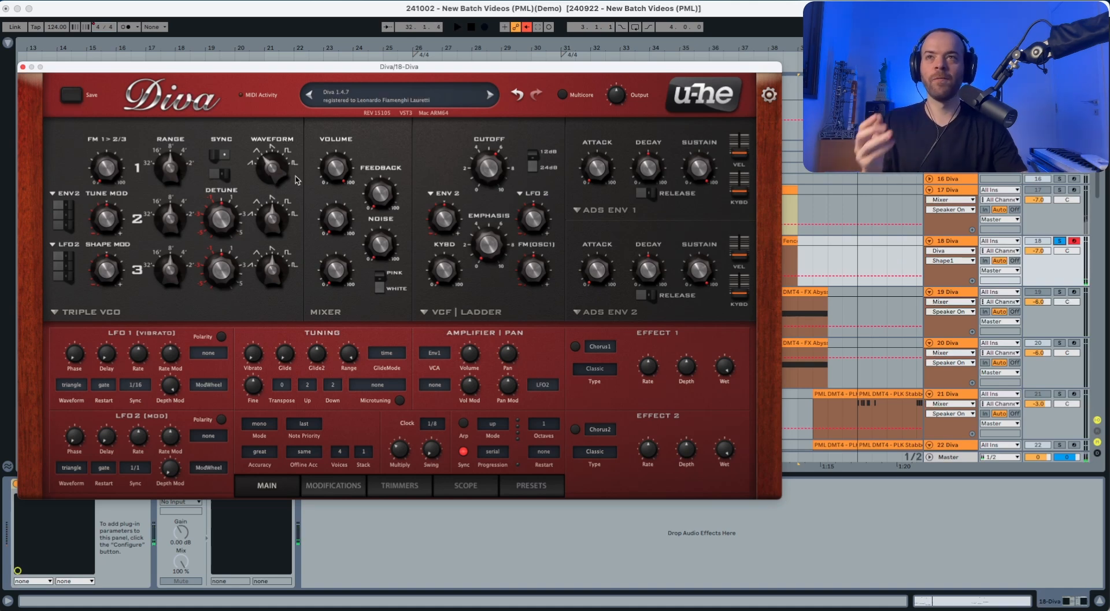
- Lower oscillator 1's volume, raise oscillator 2's volume and listen to the new balance
click(337, 169)
key(space)
drag(337, 169, 329, 225)
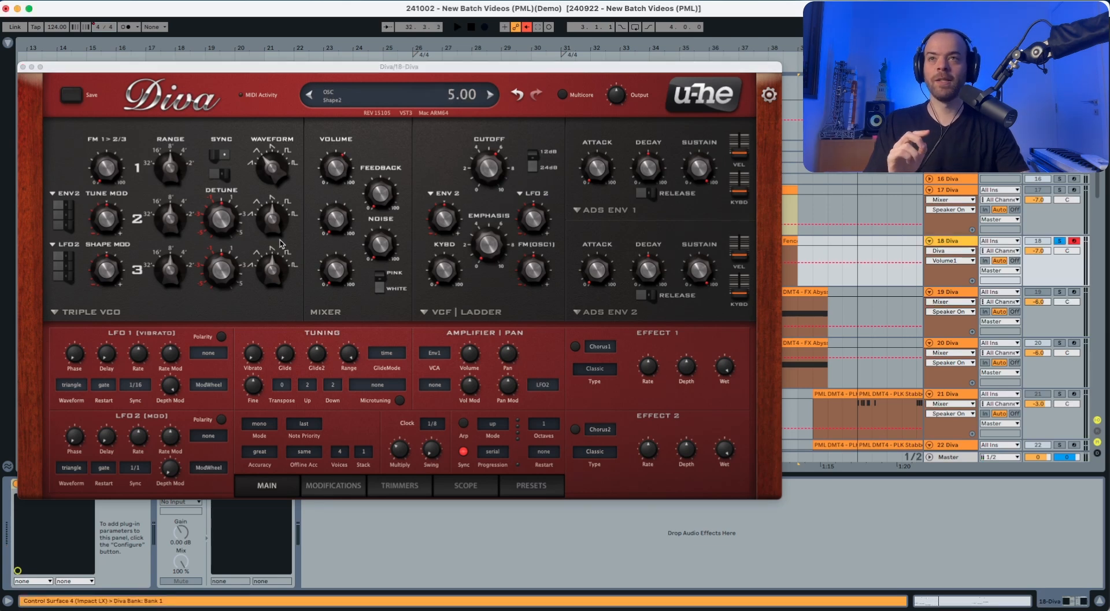
drag(334, 226, 354, 95)
key(space)
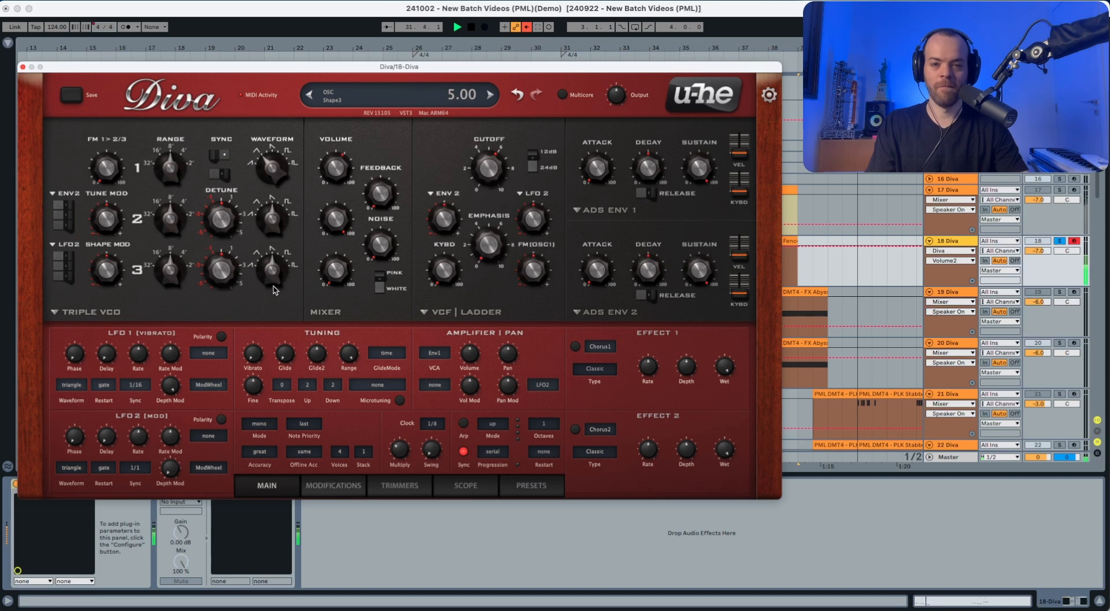
key(space)
- Adjust oscillator 2's range and waveform while playing the lead
click(166, 227)
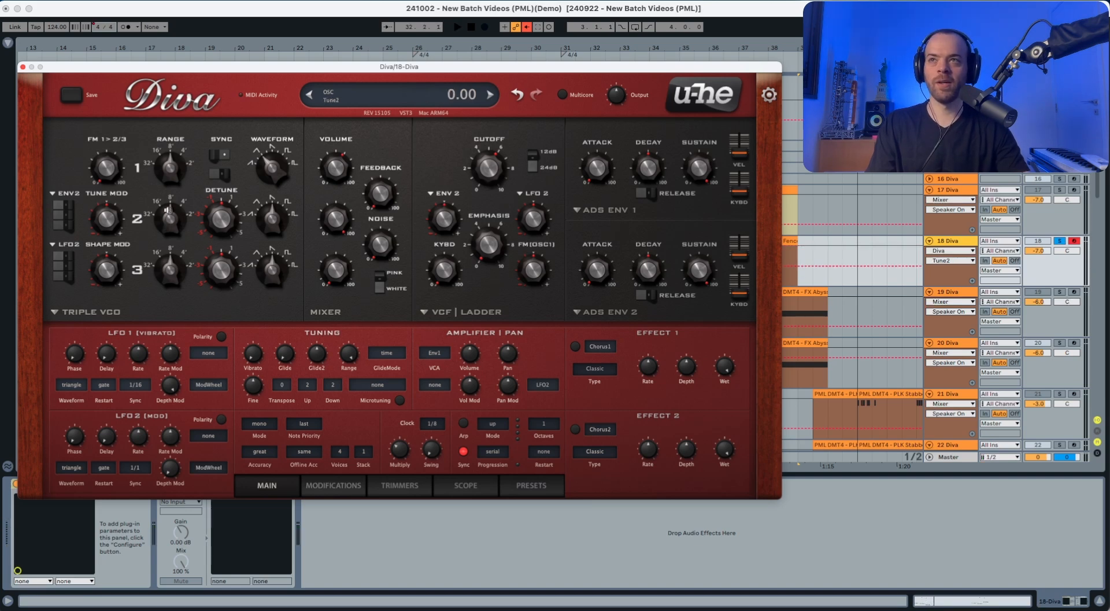
drag(168, 210, 171, 182)
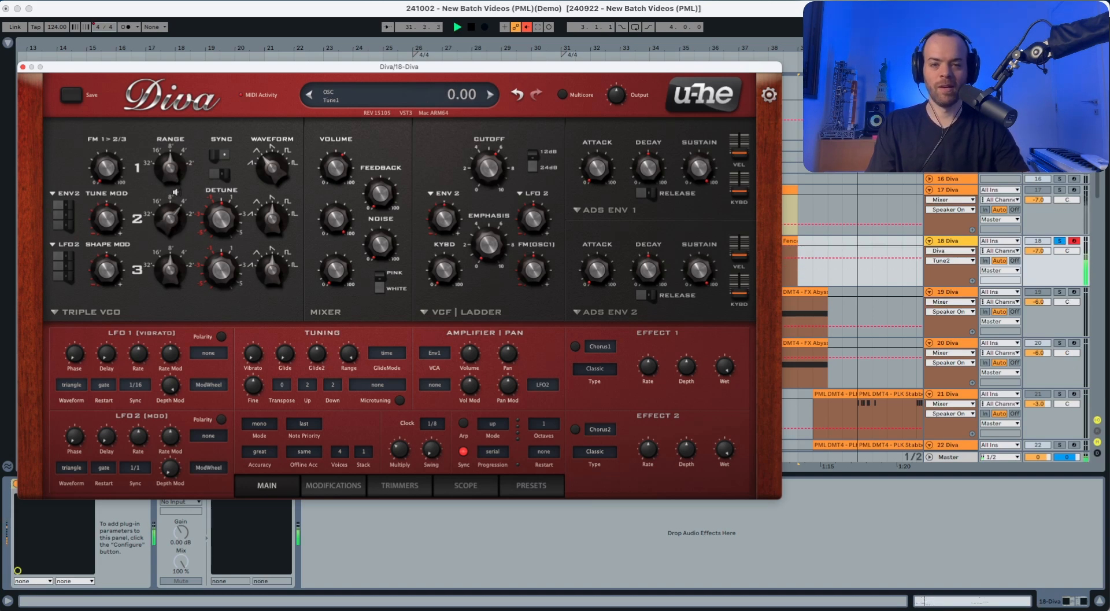
click(272, 221)
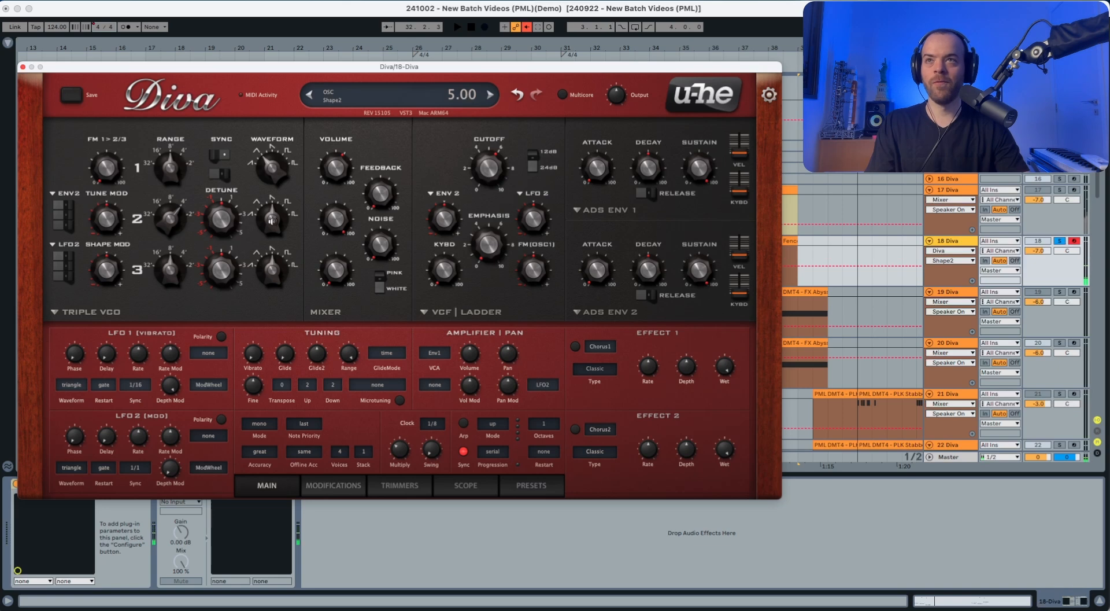
drag(272, 223, 270, 229)
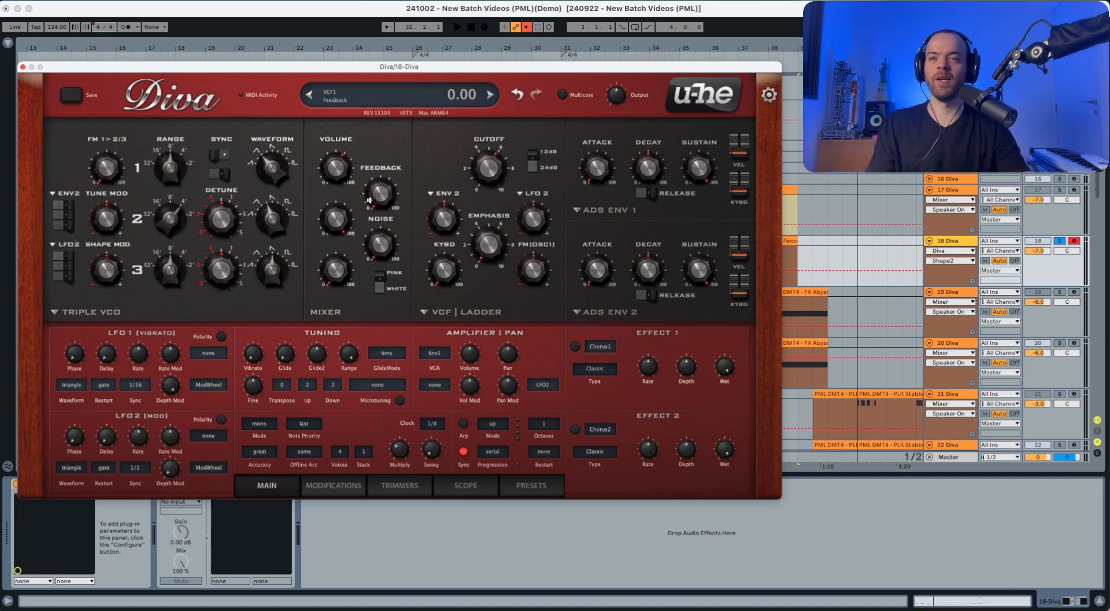
- Set the mixer's feedback to 34 and bring the noise volume up to 13
drag(379, 200, 381, 161)
key(space)
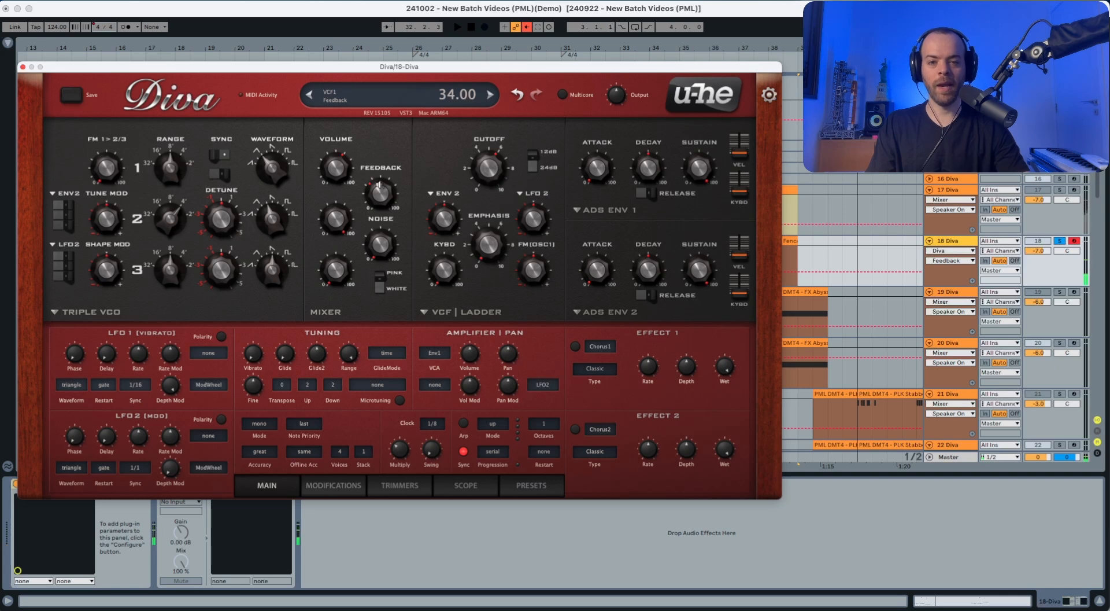
drag(382, 222, 381, 227)
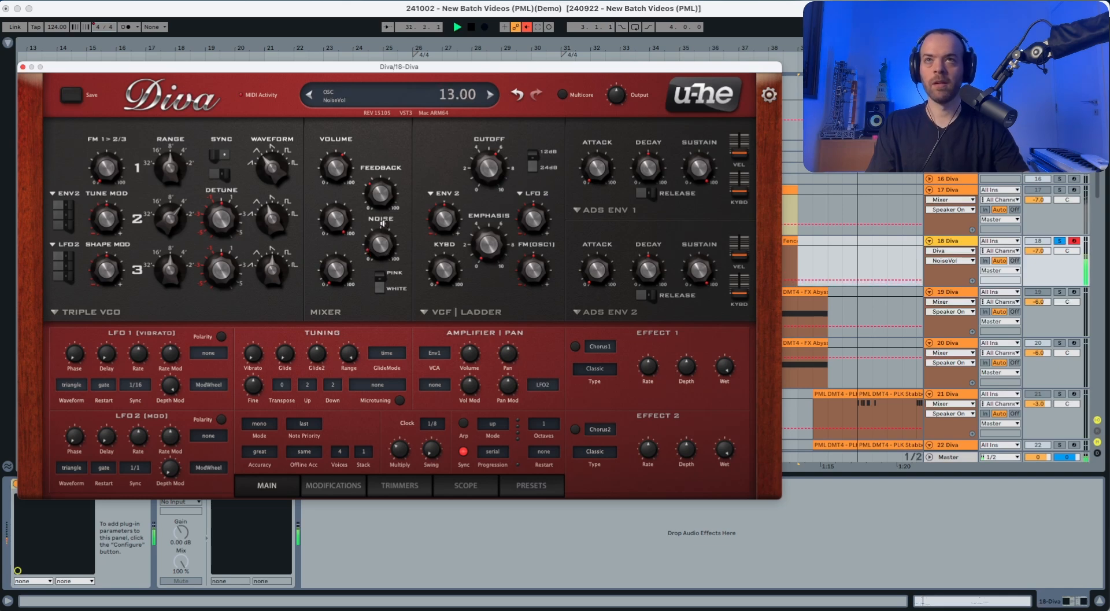
- Set the FM amount from oscillator 1 to oscillators 2 and 3 to 74 and listen to the lead
key(space)
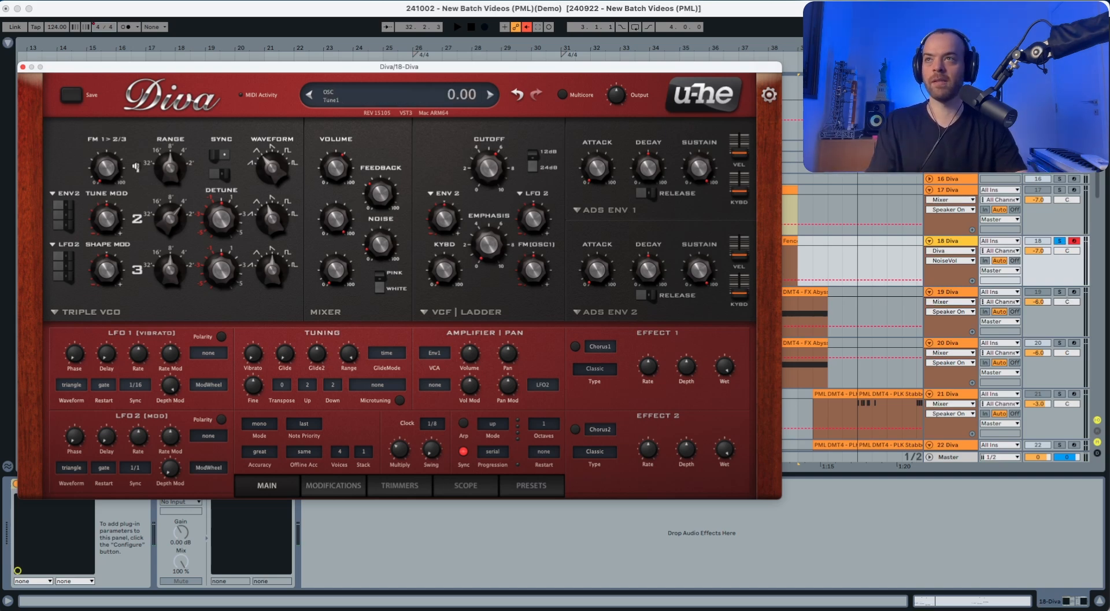
drag(115, 168, 135, 77)
key(space)
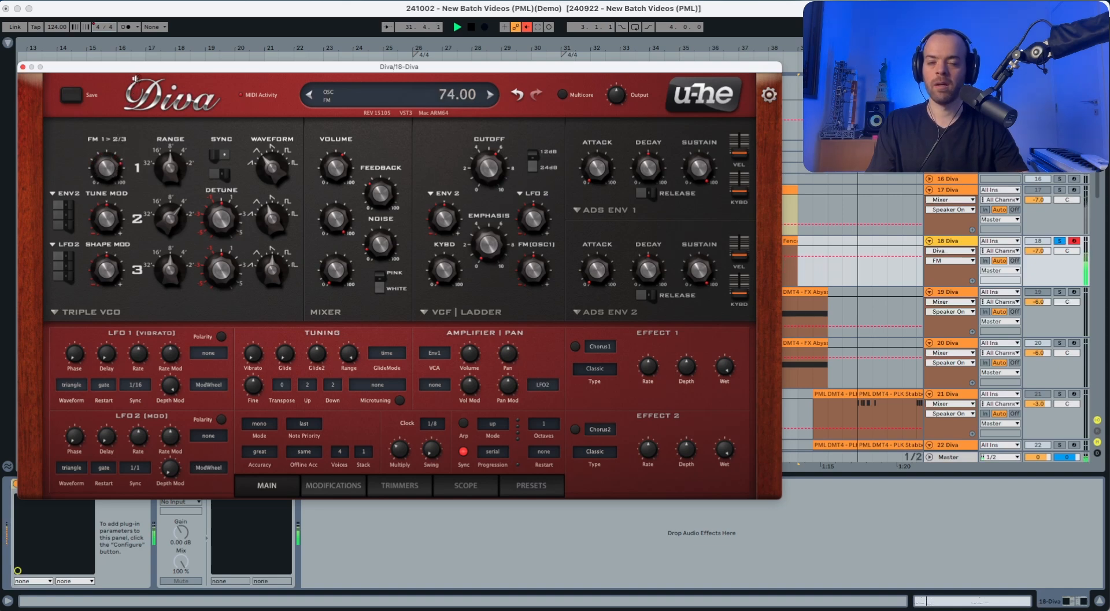
key(space)
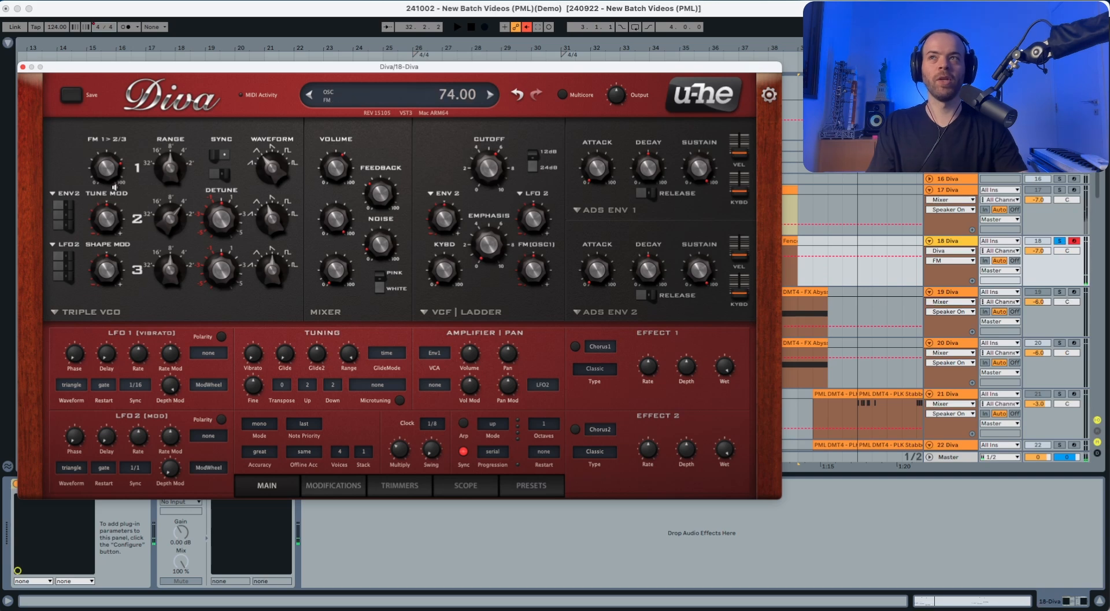
key(space)
mouse_move(107, 169)
mouse_down()
mouse_move(113, 492)
mouse_move(119, 169)
mouse_up()
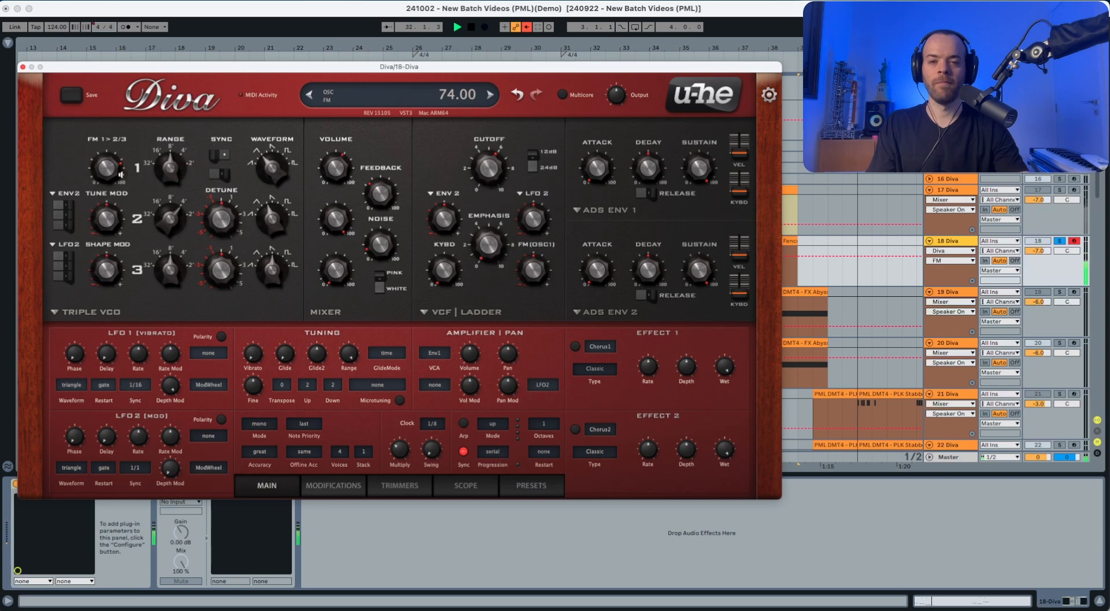
key(space)
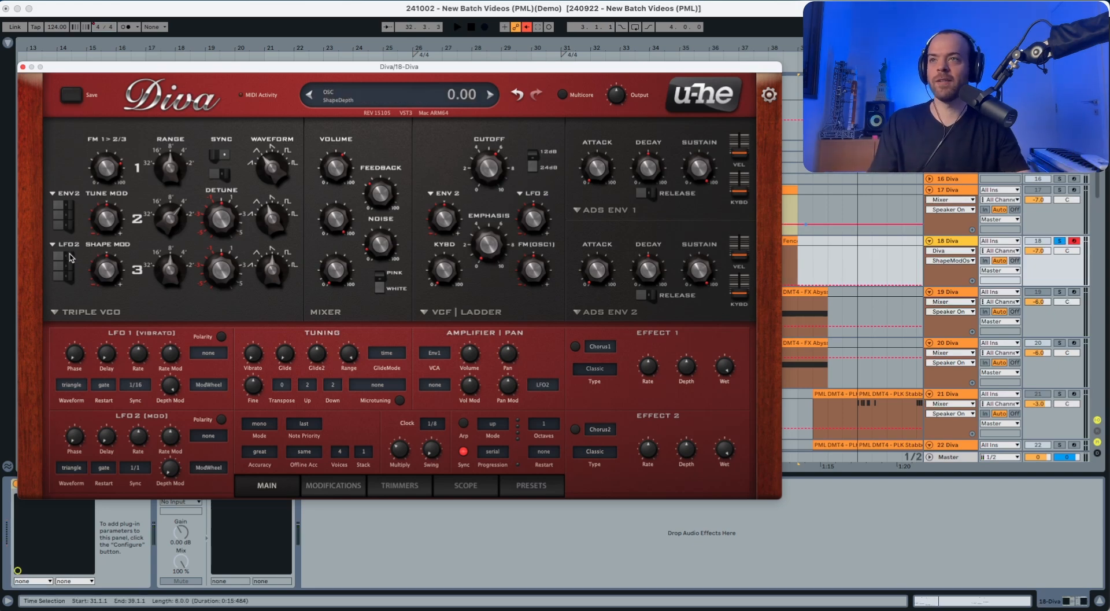
- Choose Env2 as the shape modulation source and raise the oscillators' shape modulation depth
click(71, 255)
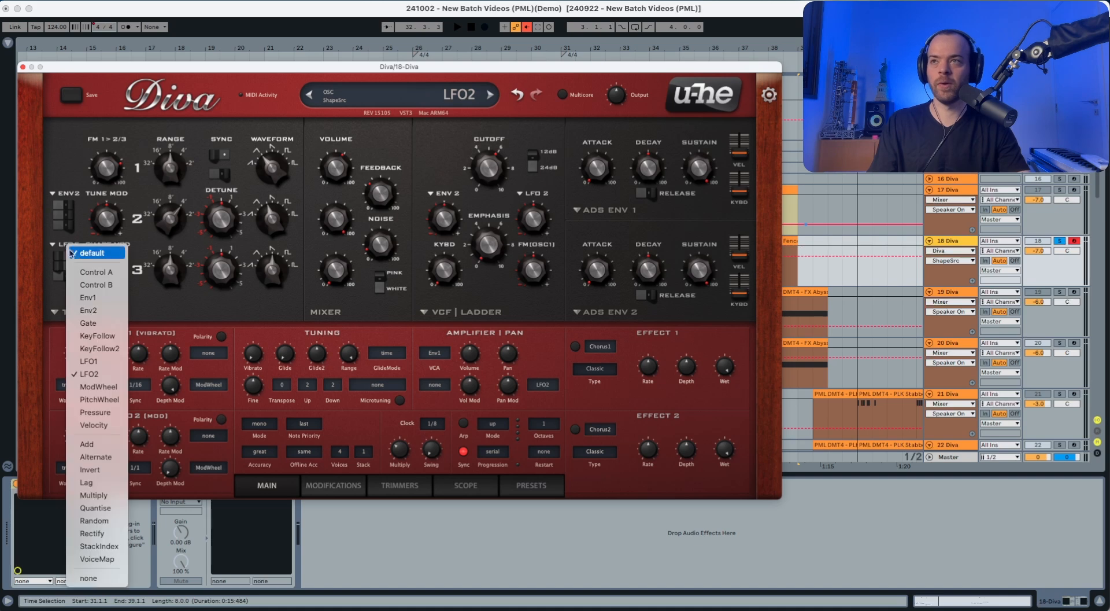
click(96, 312)
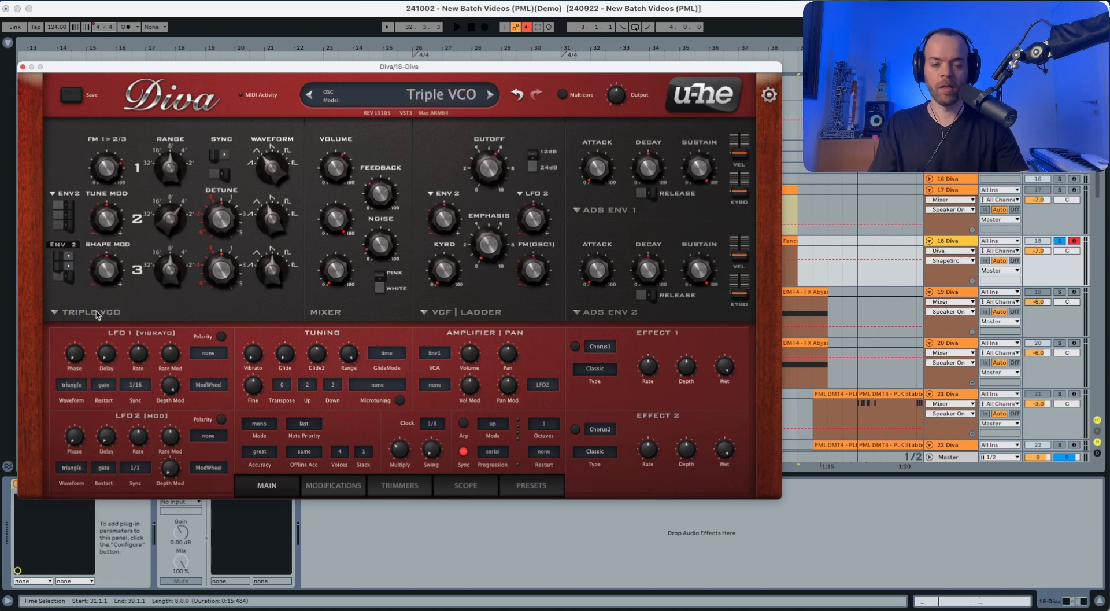
key(space)
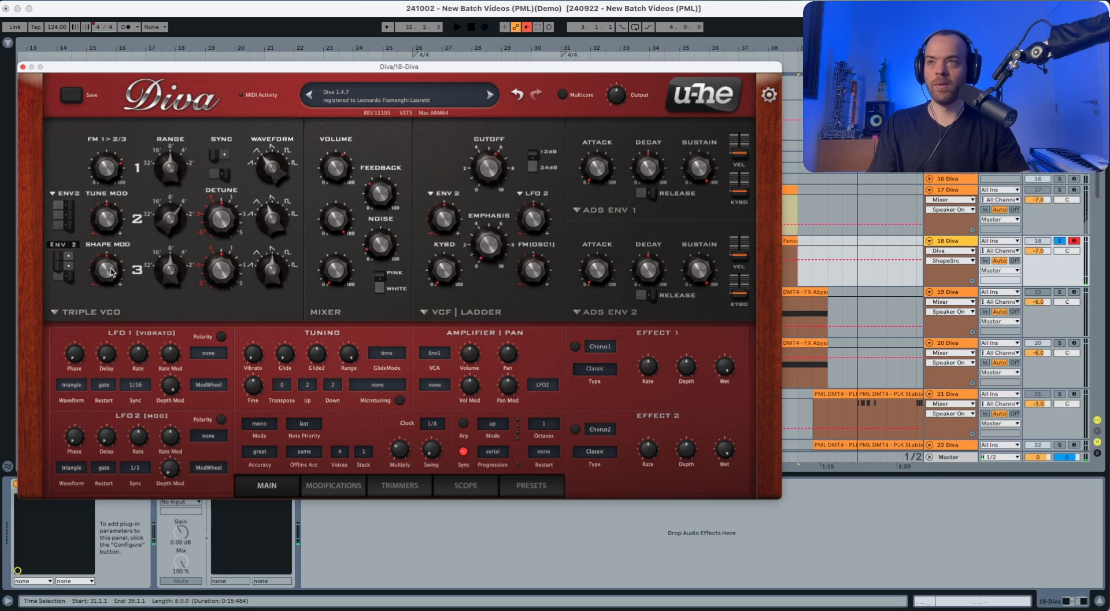
drag(113, 273, 115, 249)
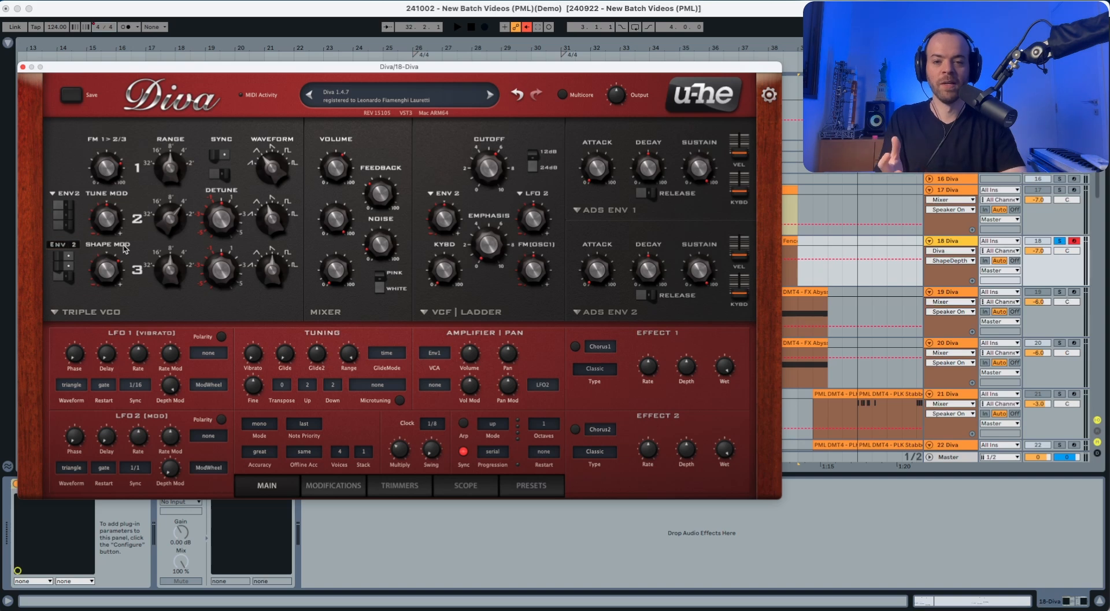
- Switch envelope 2 to the analogue model and pull its sustain all the way down
click(611, 312)
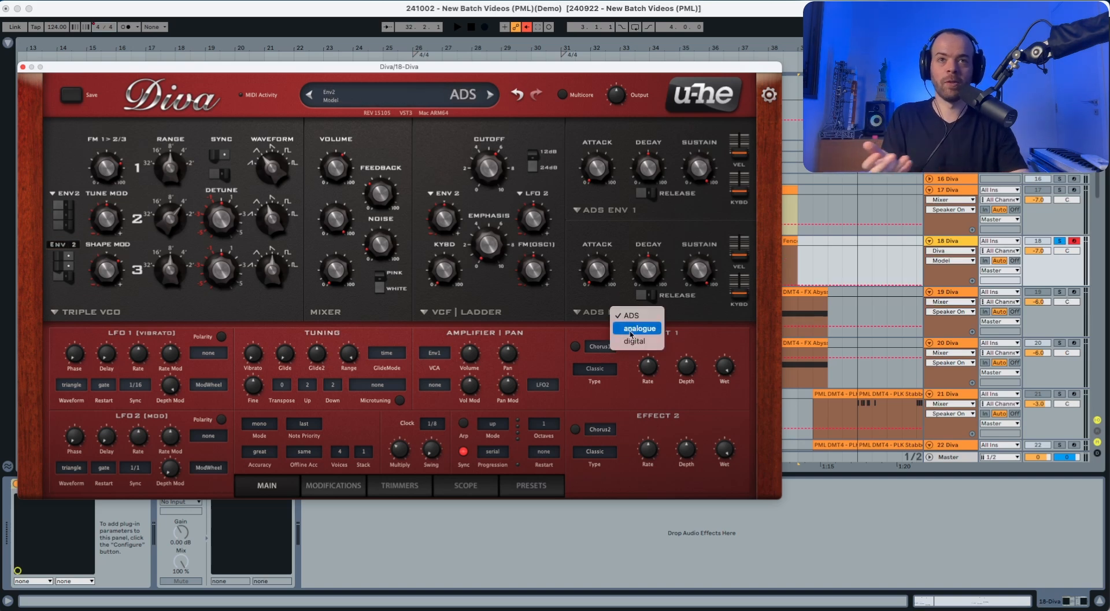
click(633, 327)
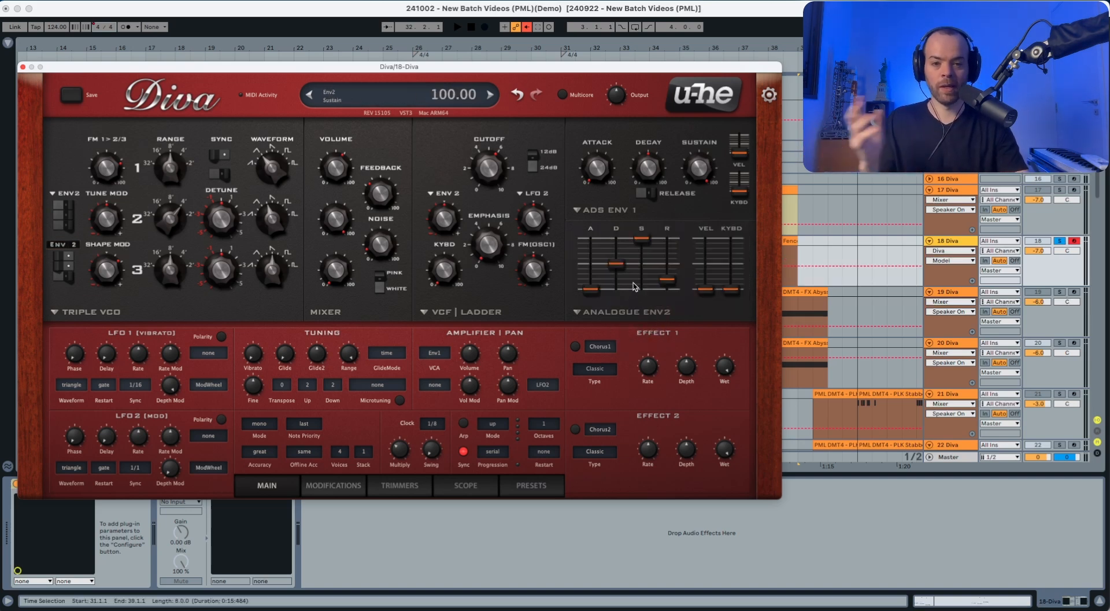
drag(642, 239, 643, 350)
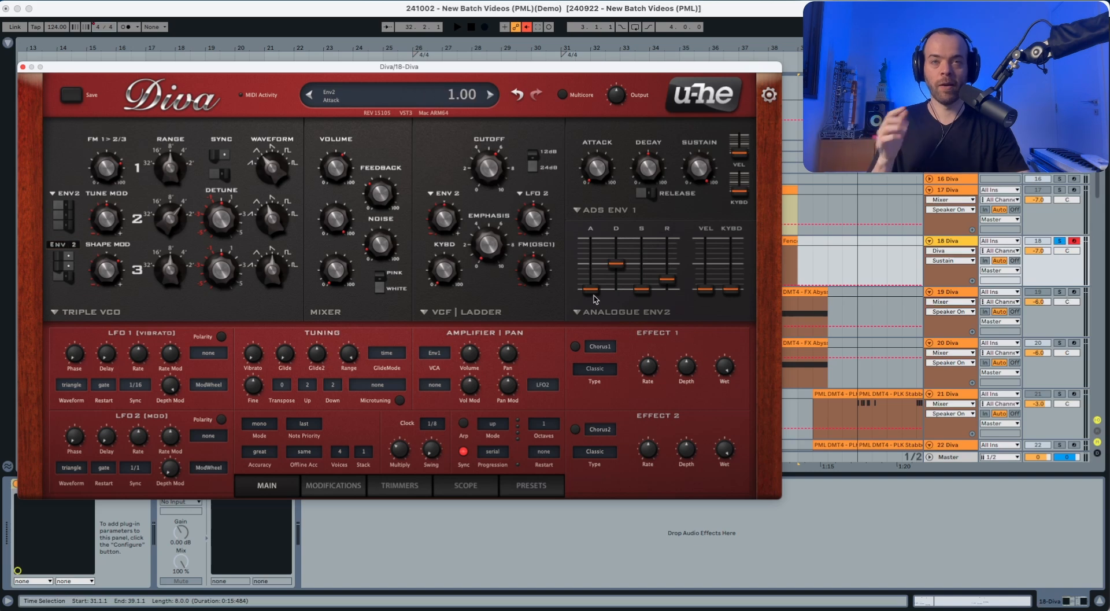
key(space)
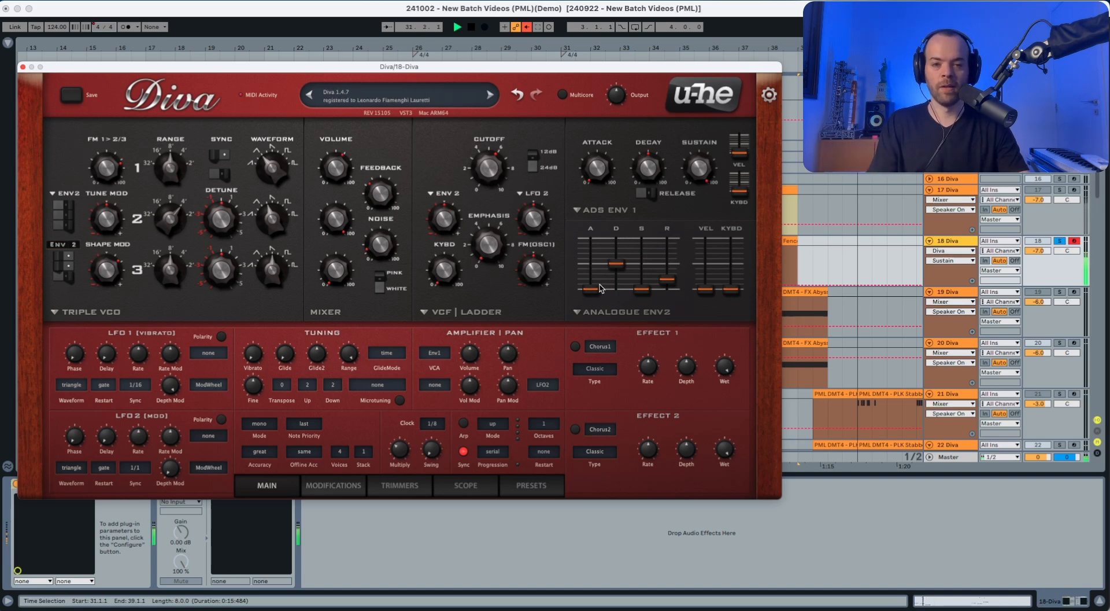
- Set envelope 2's decay to 38 and lengthen its release slightly while listening to the lead
drag(616, 270, 617, 275)
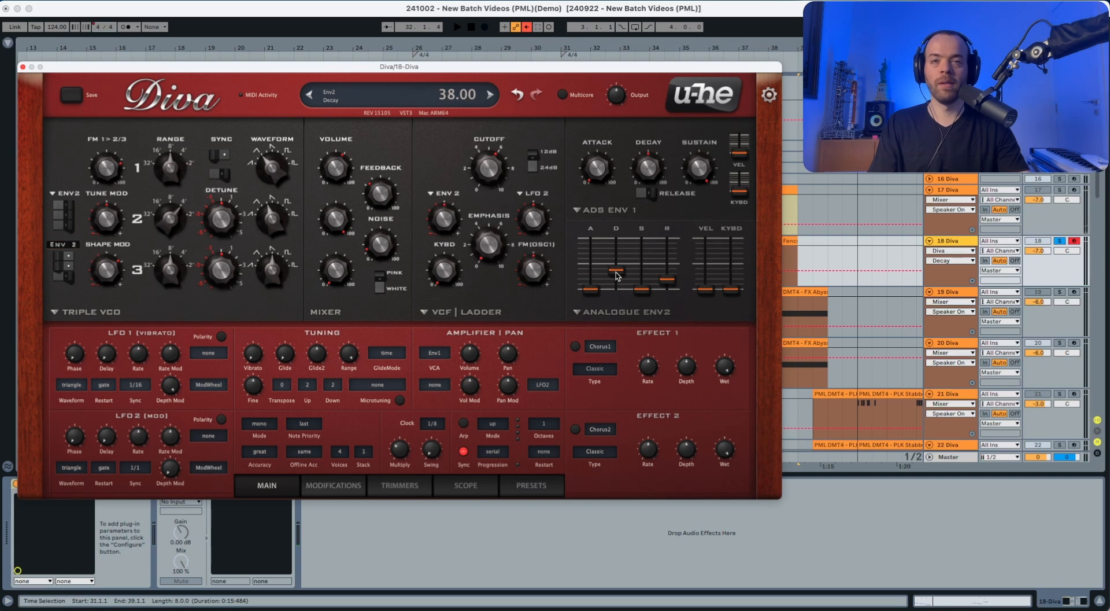
key(space)
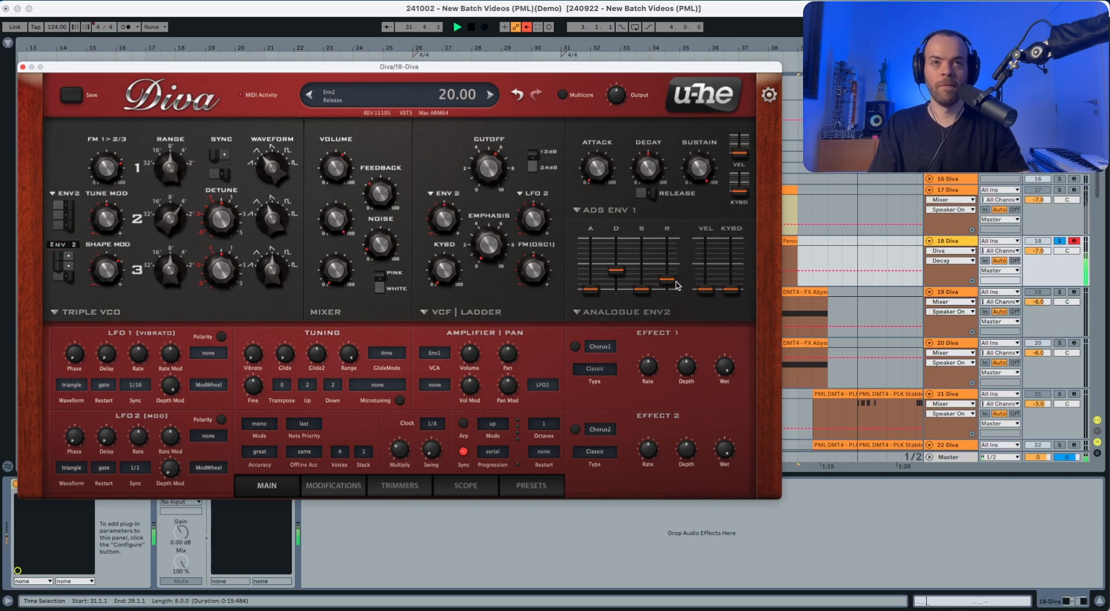
drag(669, 280, 671, 276)
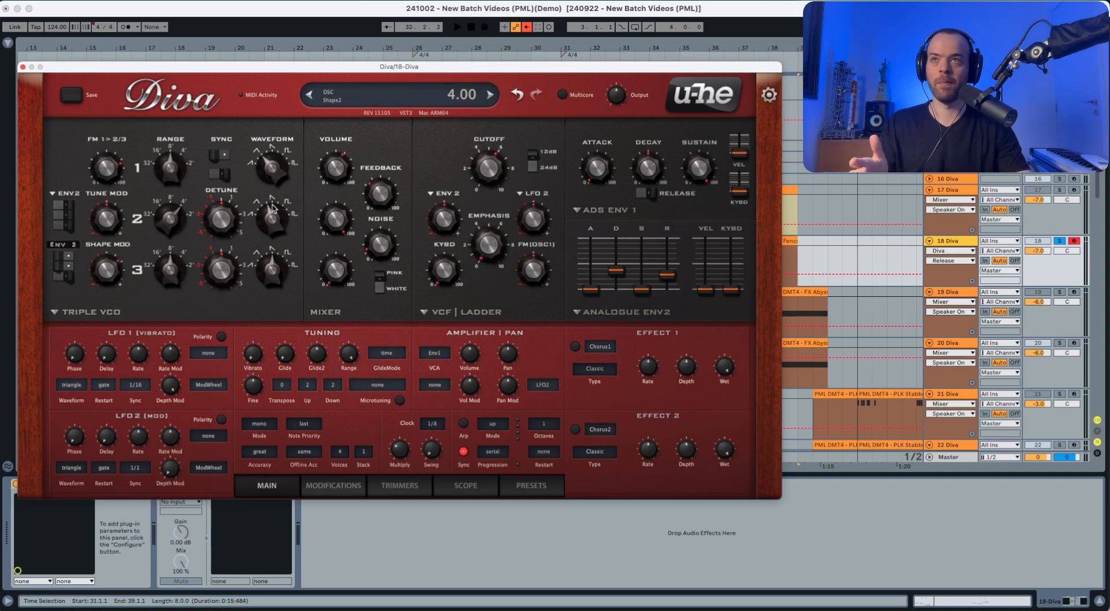
key(space)
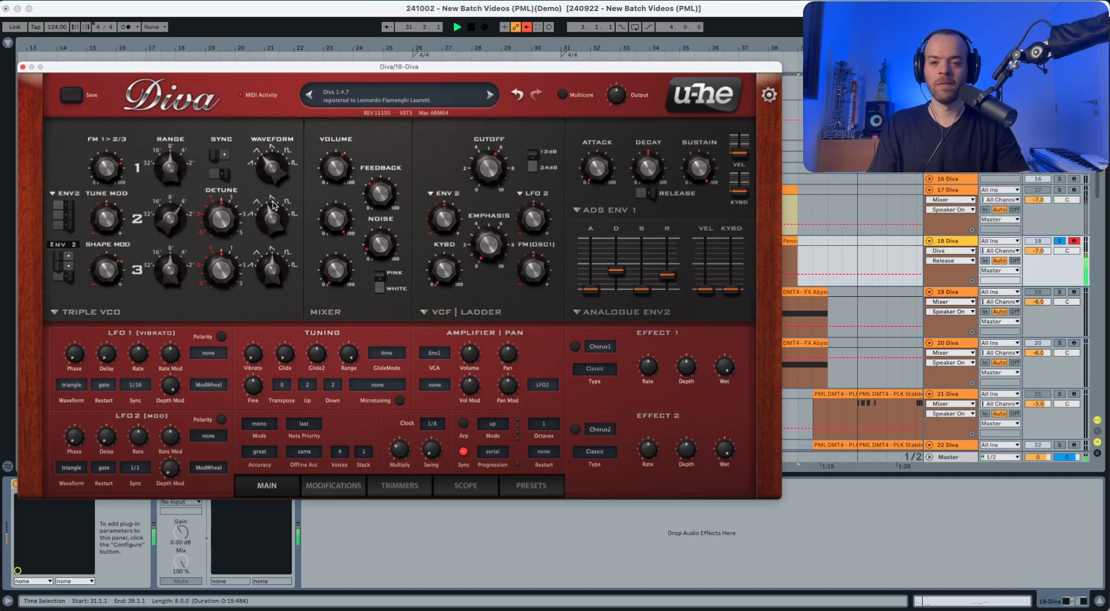
key(space)
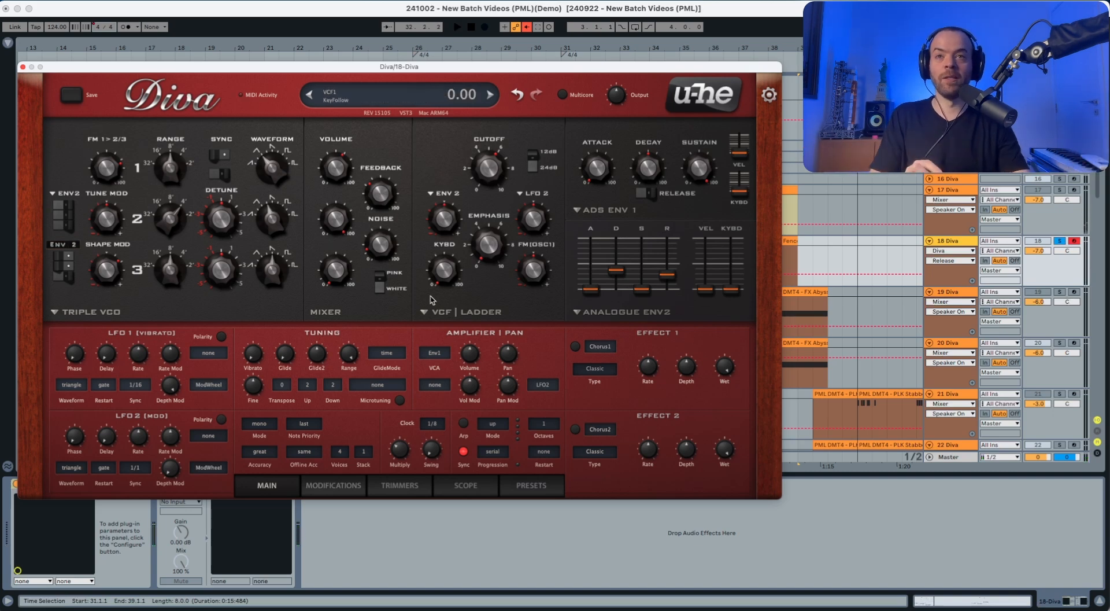
- Keep the Ladder filter model and set its cutoff to 89.50 while playing the lead
click(457, 312)
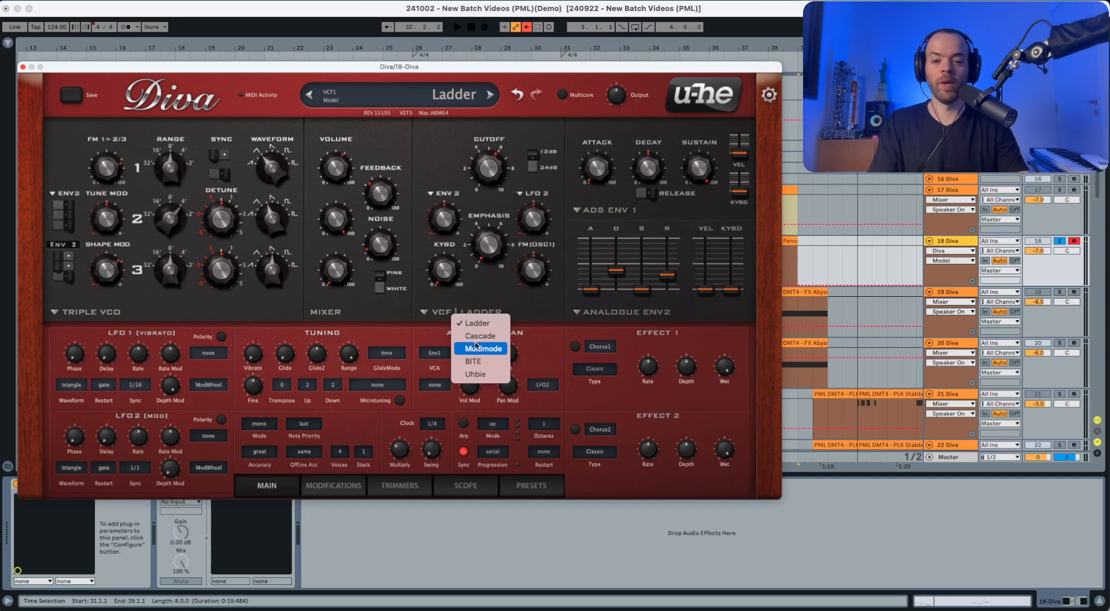
click(477, 323)
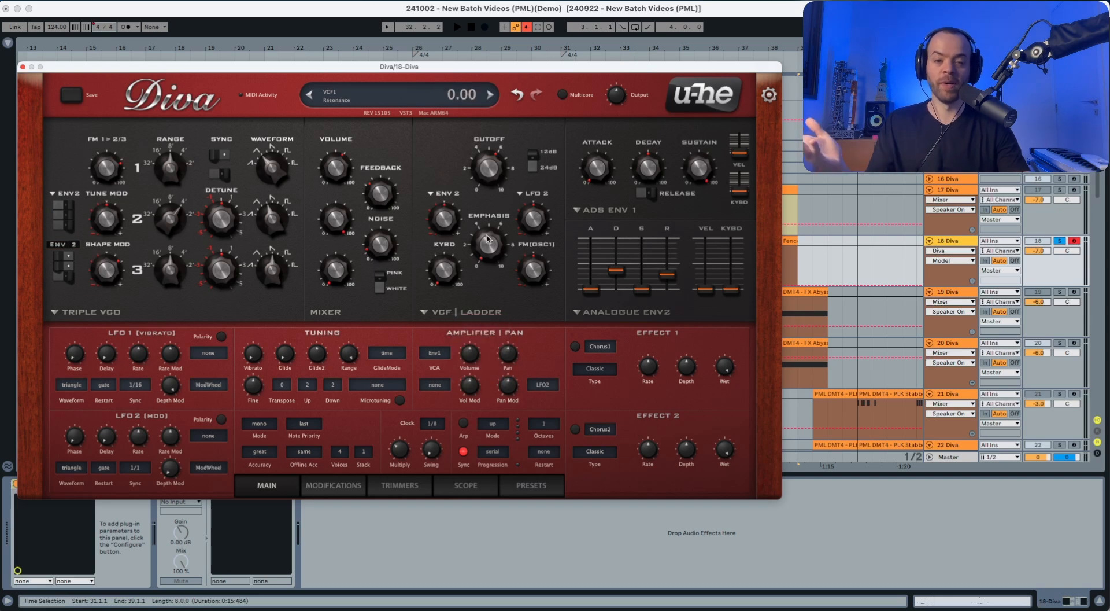
drag(492, 168, 489, 184)
key(space)
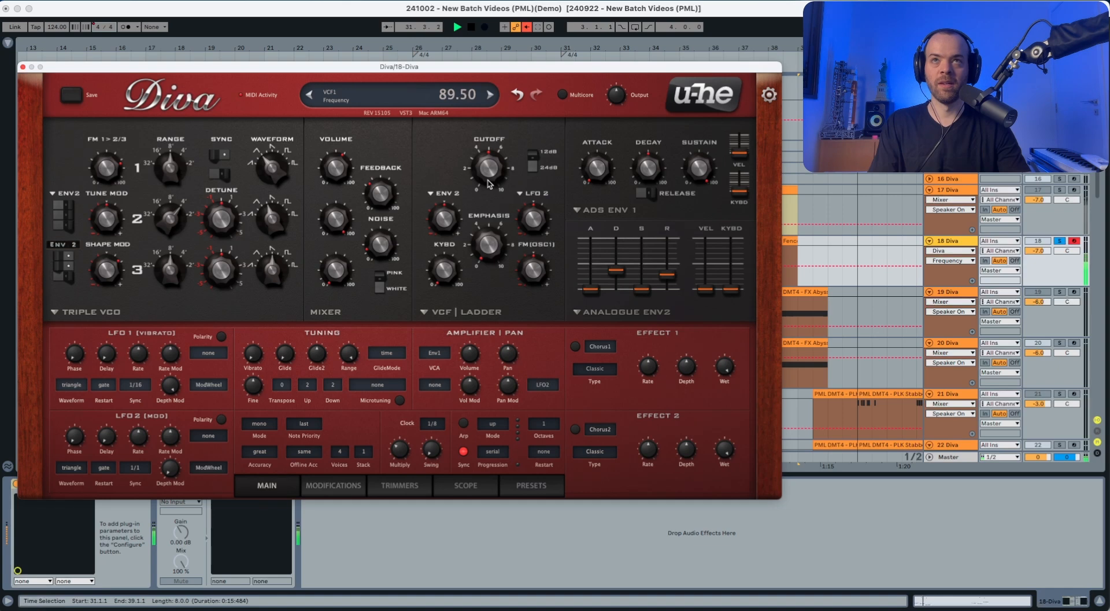
key(space)
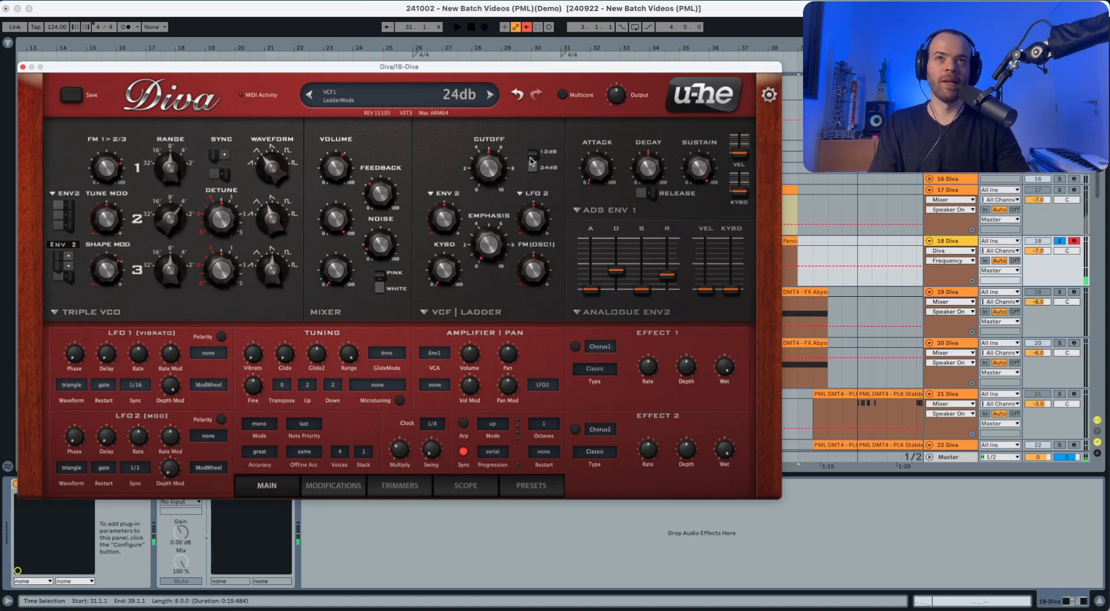
- Switch the ladder filter's slope to 12 dB and listen to the lead
click(533, 161)
key(space)
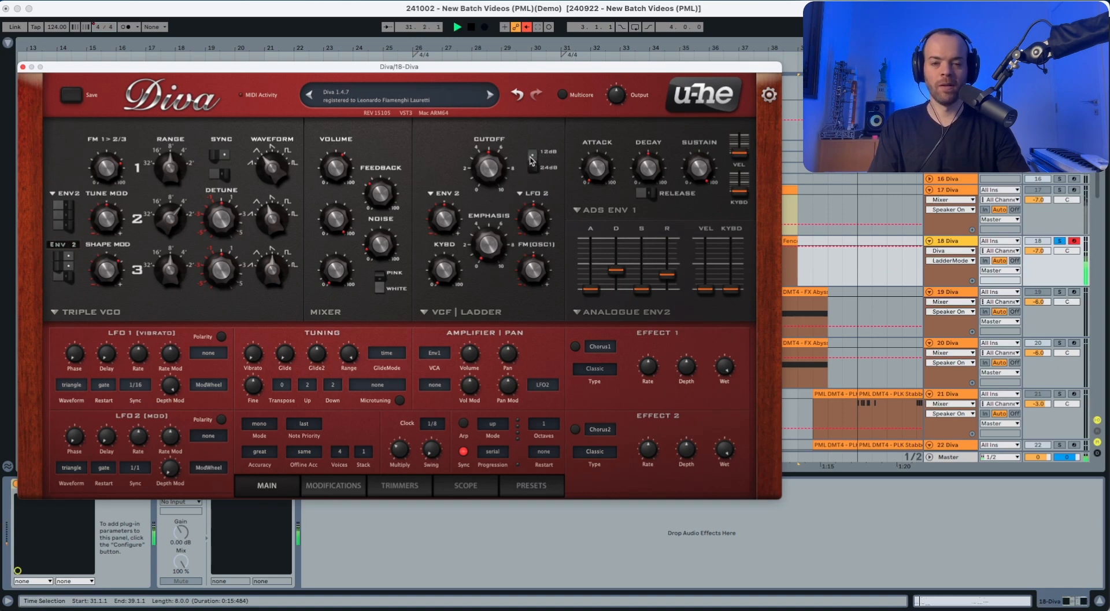
key(space)
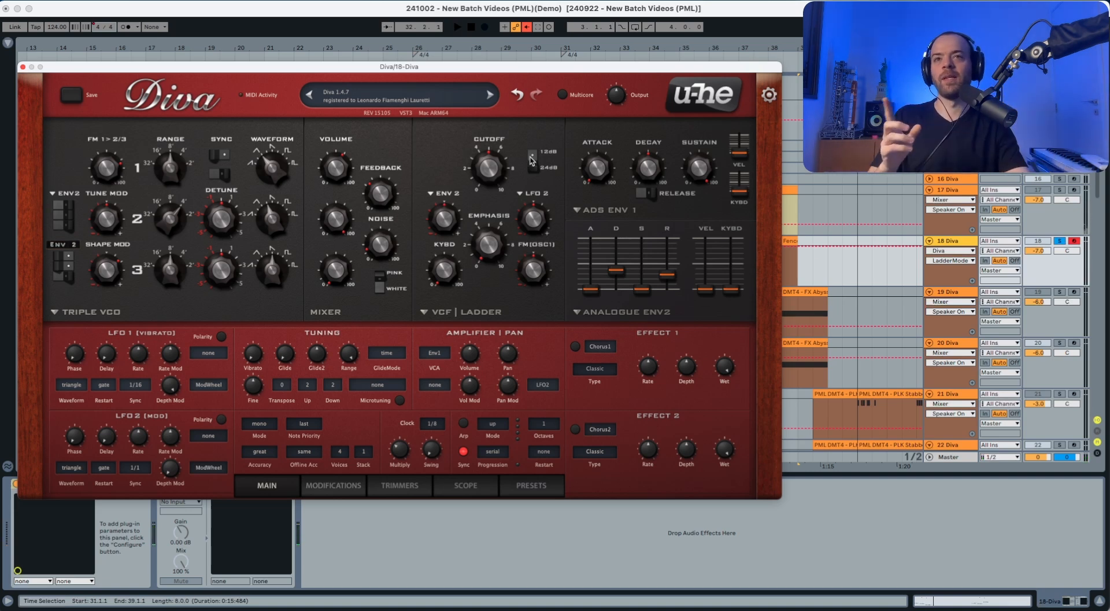
- Set the filter's Env 2 modulation depth to 70 and slightly raise its FM from oscillator 1
click(446, 219)
drag(446, 219, 450, 197)
key(space)
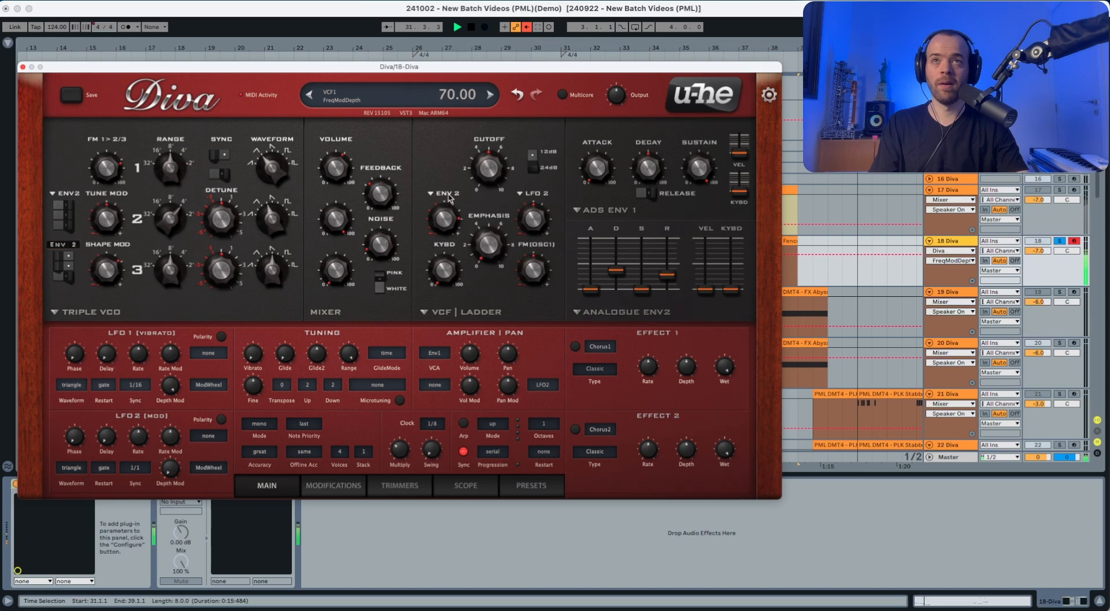
key(space)
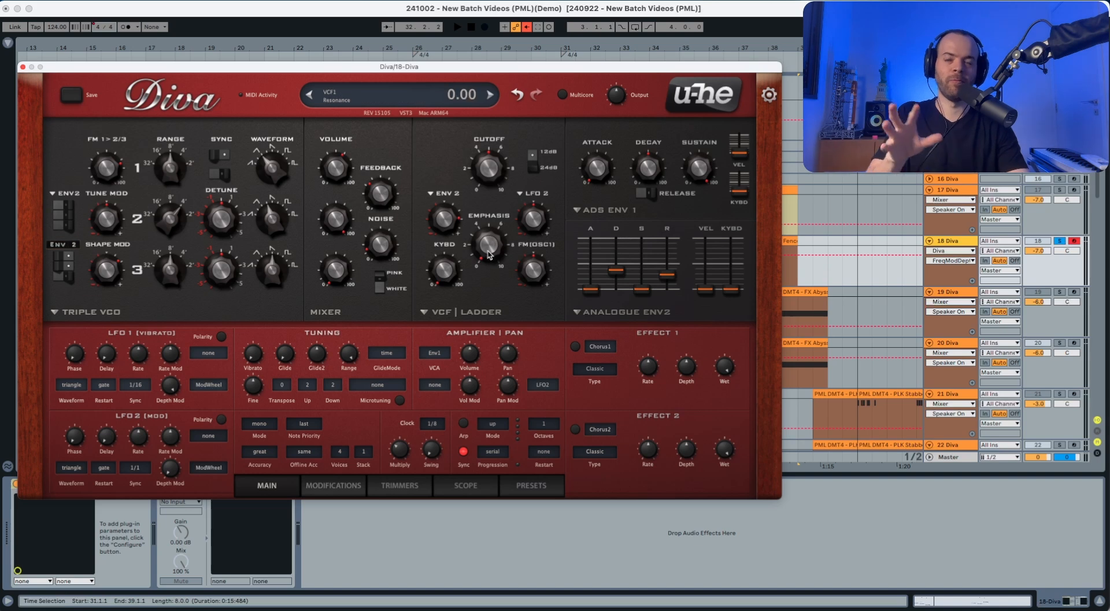
drag(529, 270, 530, 262)
key(space)
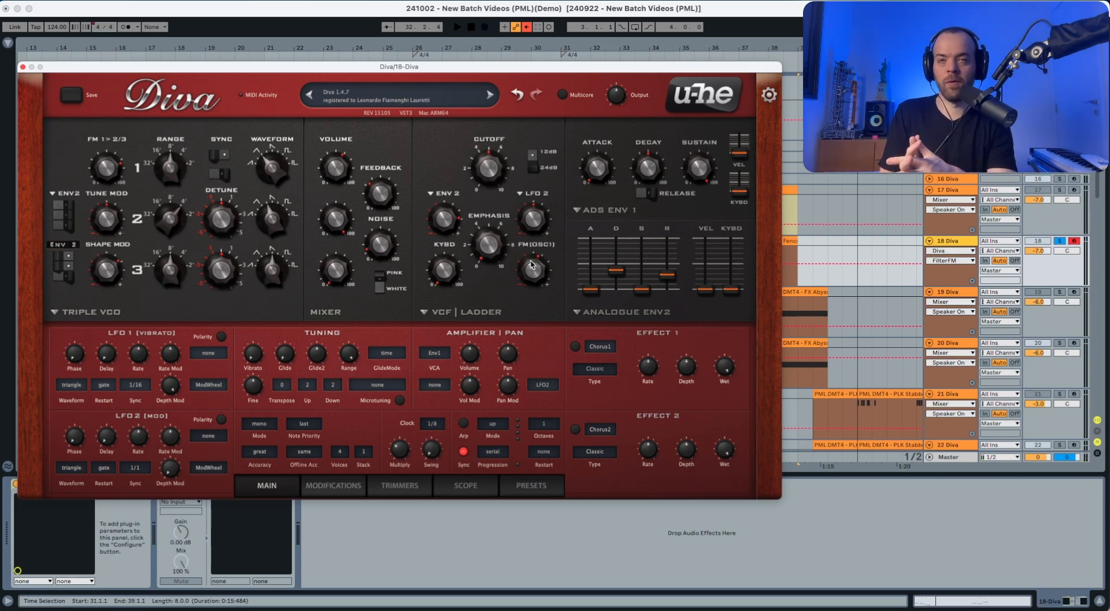
- Raise the vibrato amount in the tuning section and listen to the lead
mouse_move(258, 355)
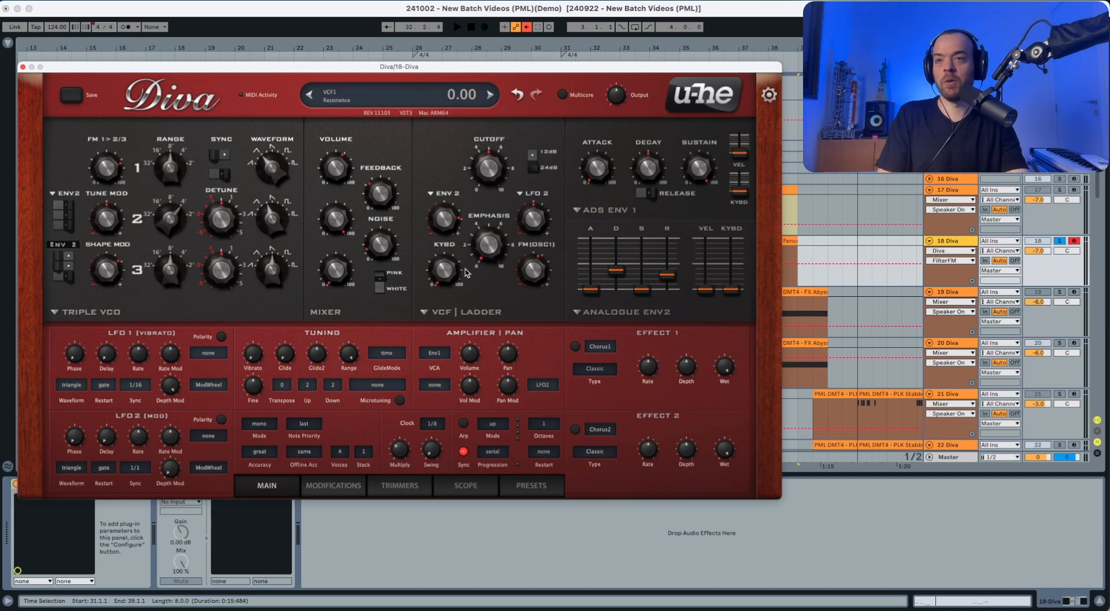
drag(256, 356, 262, 296)
key(space)
key(space)
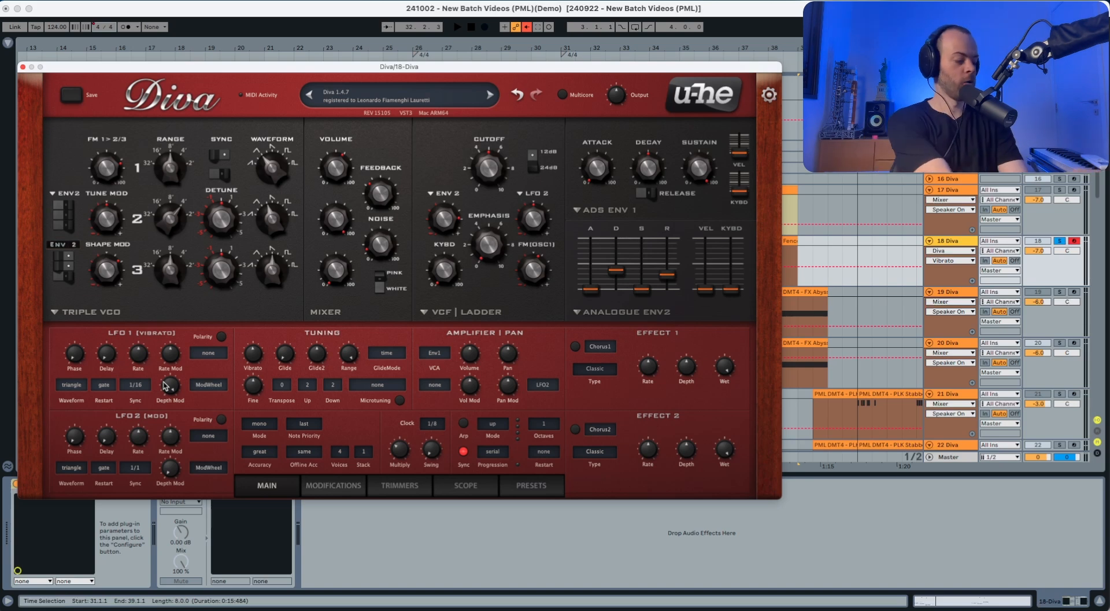
- Set LFO 1's depth modulation to 0 and play the lead to check the vibrato
drag(165, 386, 167, 565)
key(space)
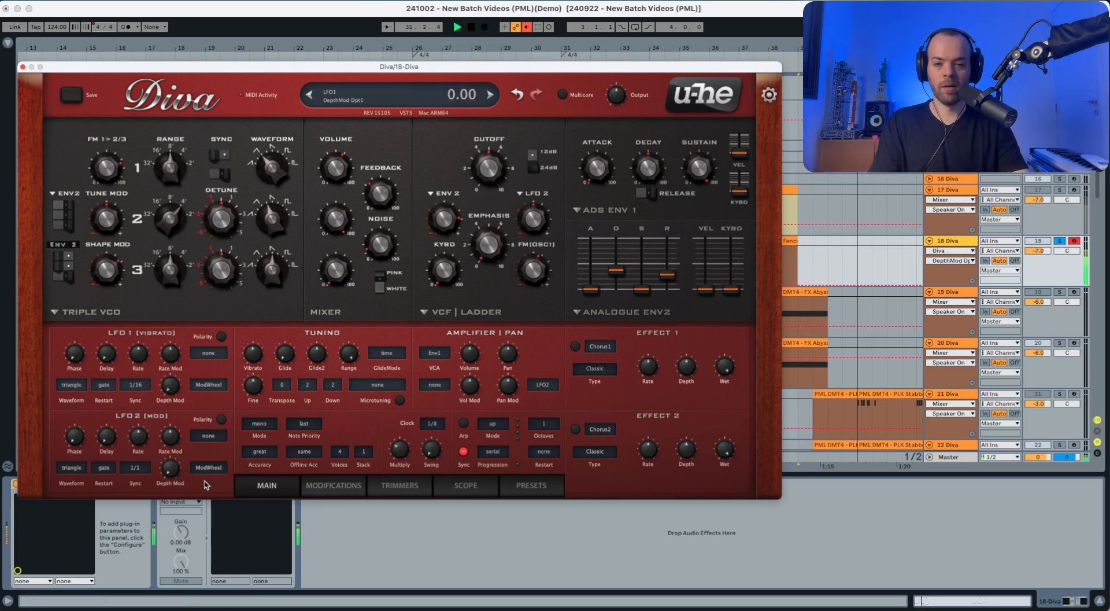
key(space)
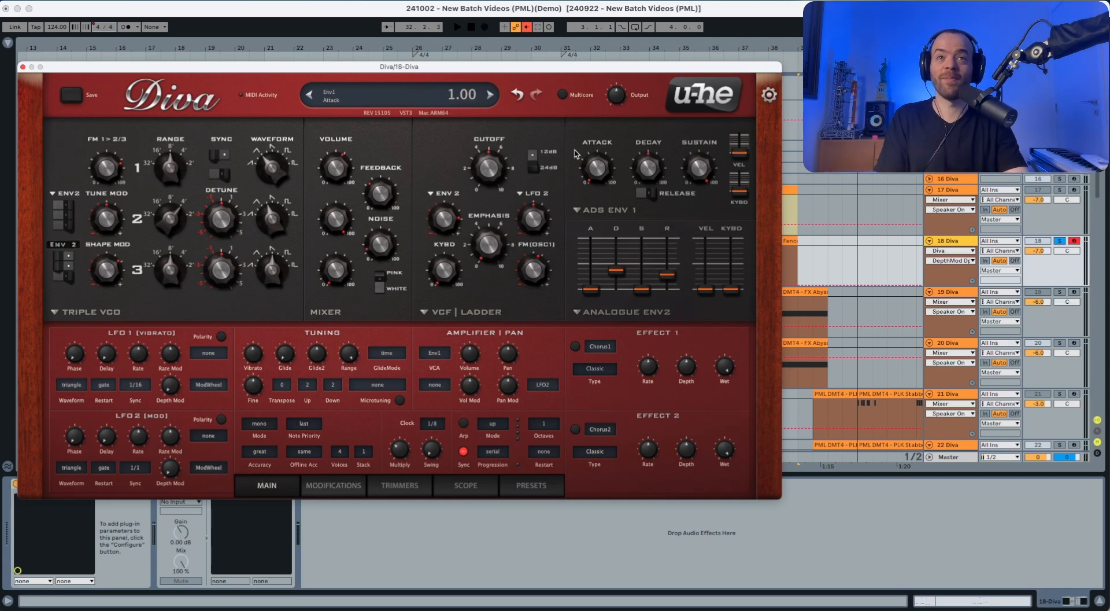
- Switch envelope 1 to the analogue model, lower its decay and sustain, raise its release and velocity amount, and play the lead
click(604, 210)
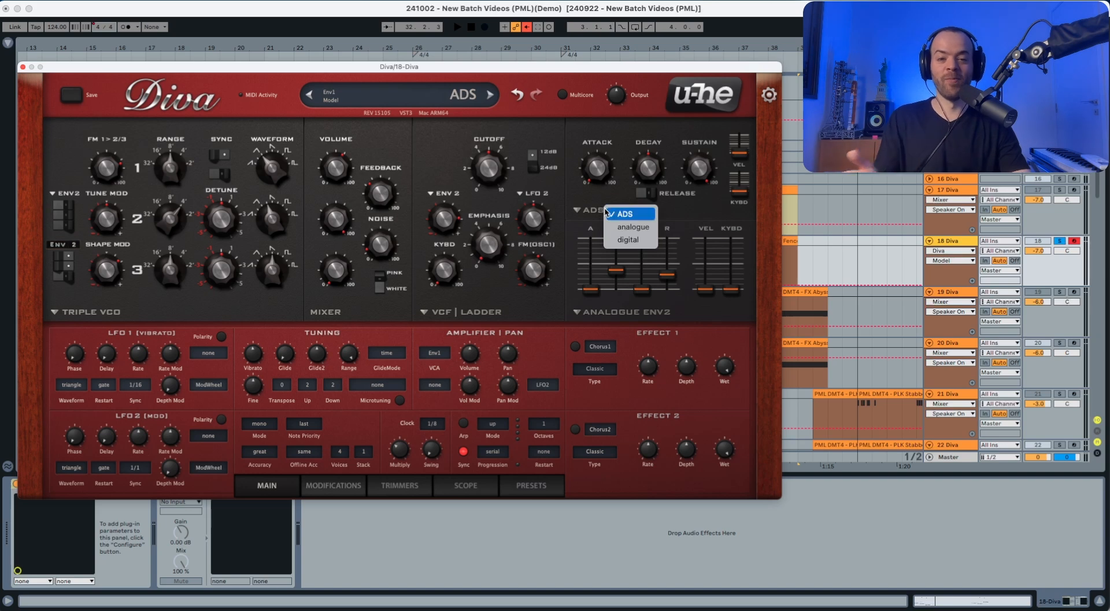
click(621, 228)
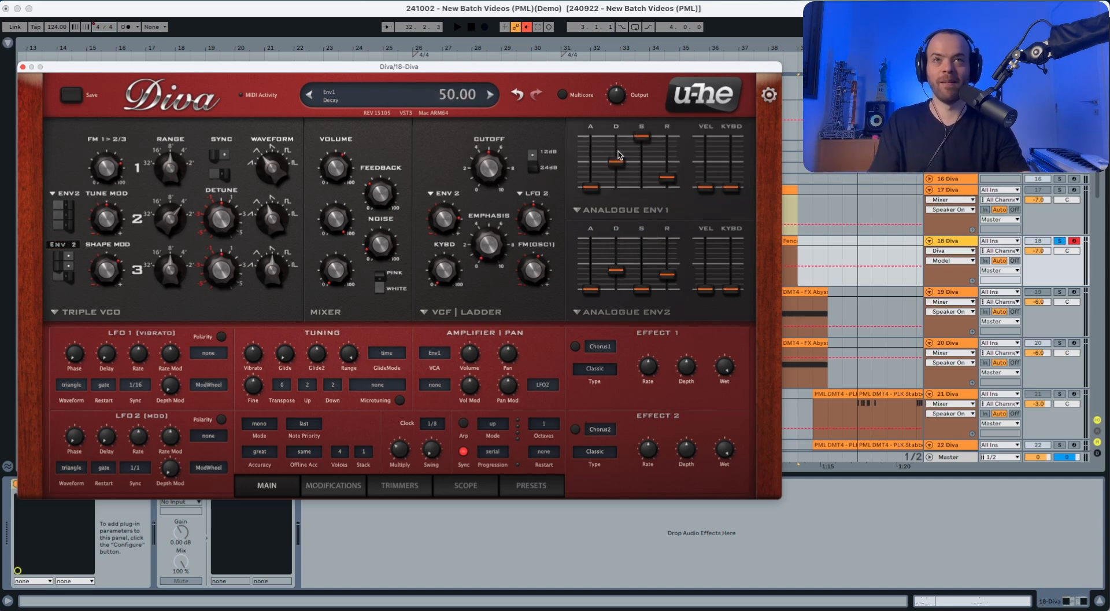
drag(618, 164, 712, 180)
key(space)
key(space)
key(space)
key(space)
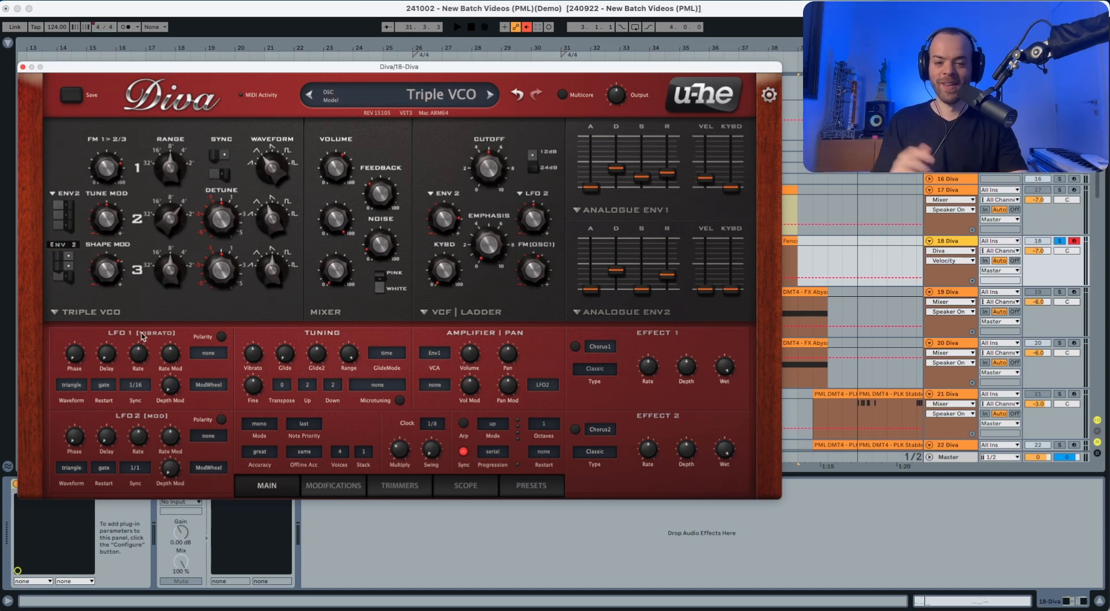
key(space)
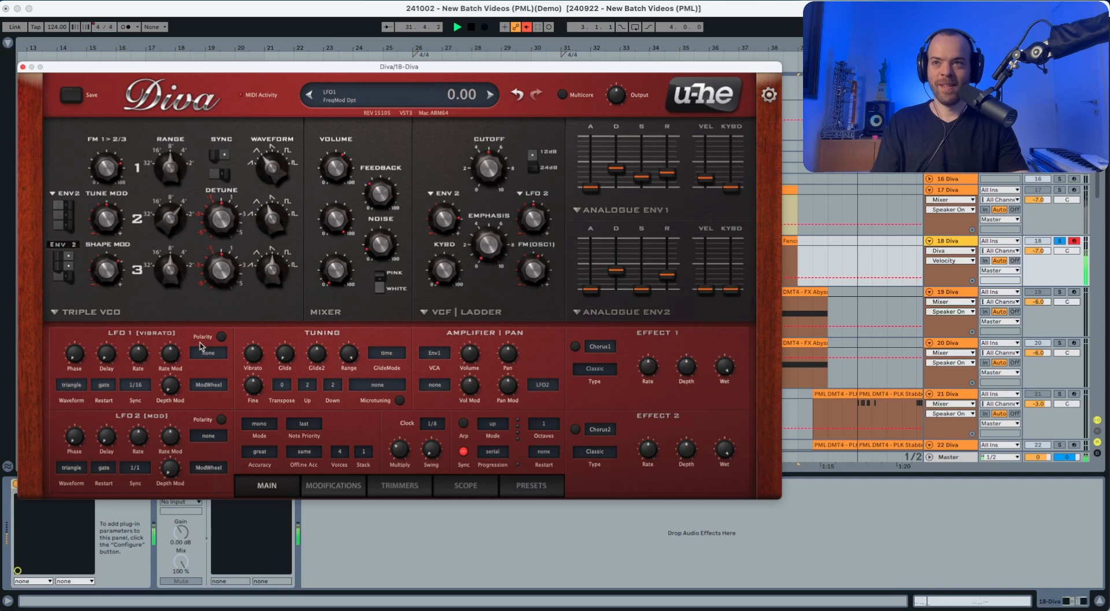
- Set LFO 1's delay to 18.50 so the vibrato fades in, and play the lead
key(space)
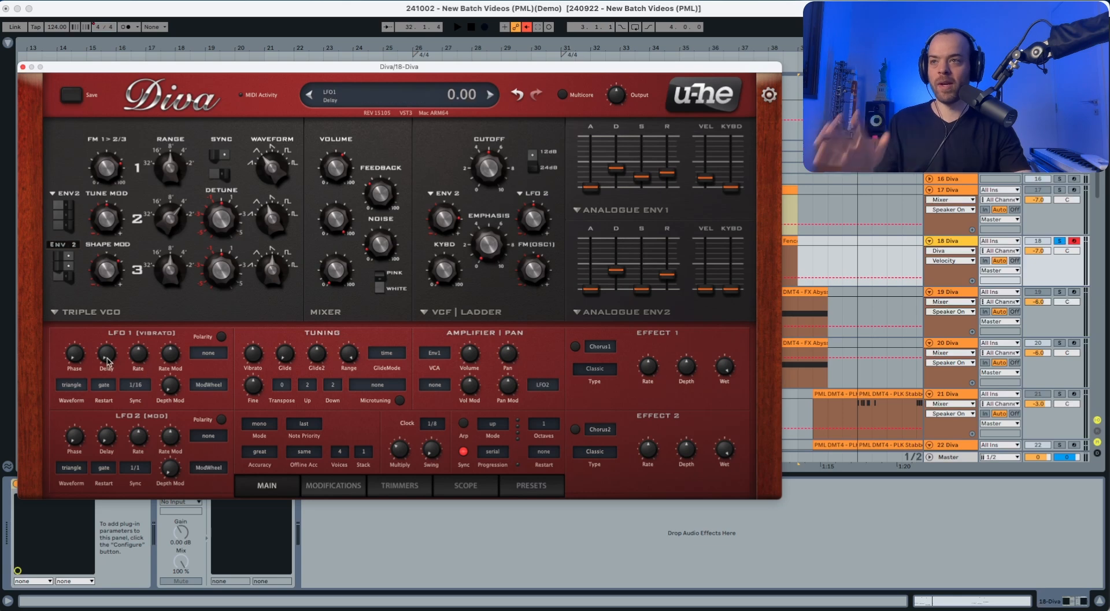
drag(107, 361, 111, 338)
key(space)
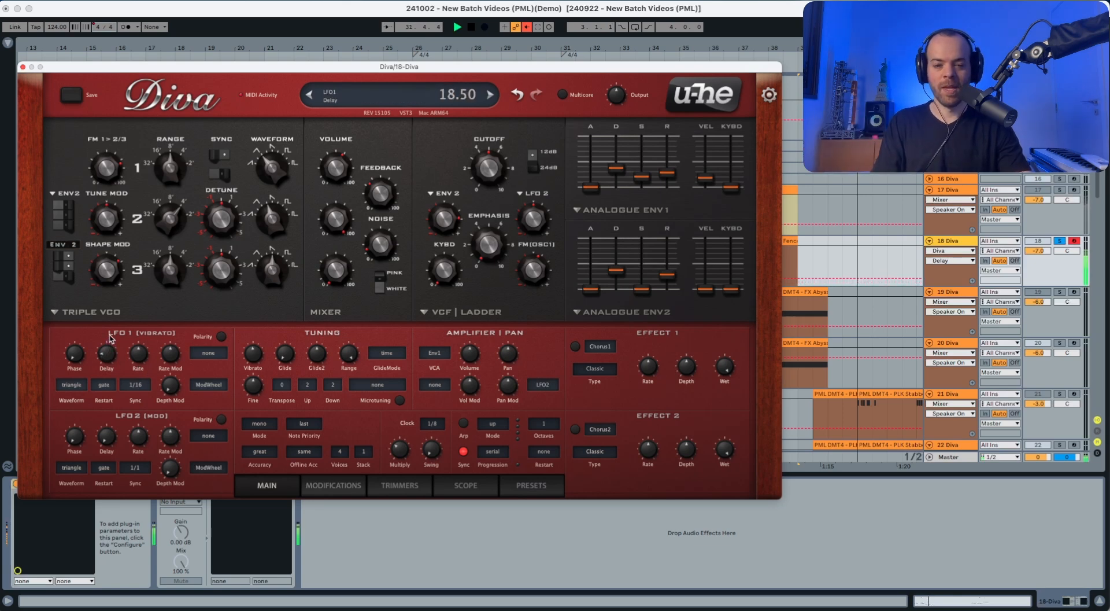
key(space)
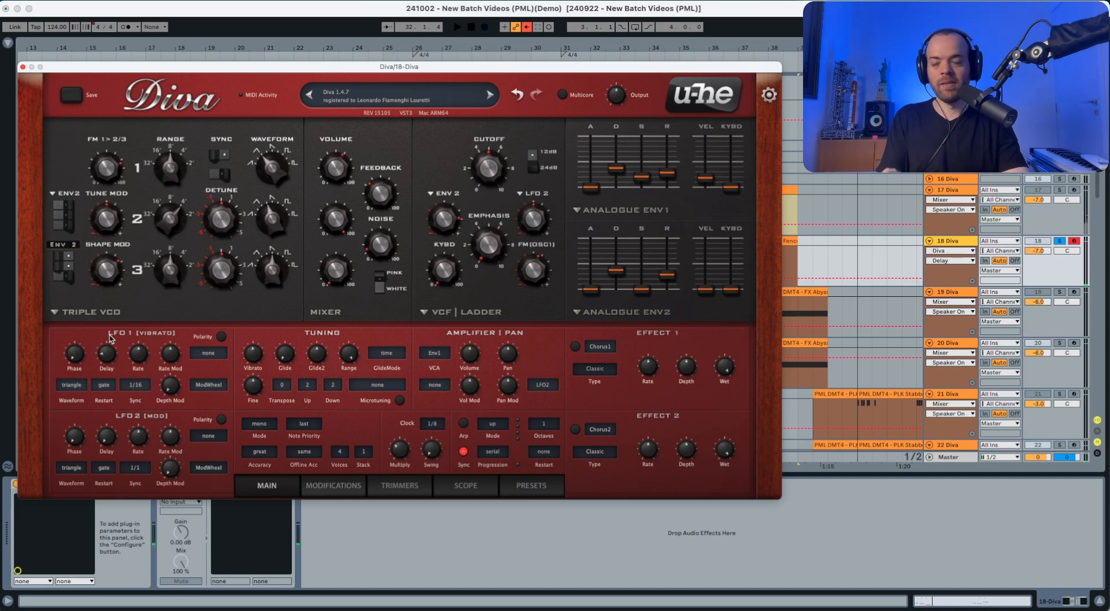
- Set LFO 1's rate to 2.10 and play the lead to check the vibrato speed
click(138, 357)
drag(139, 356, 142, 345)
key(space)
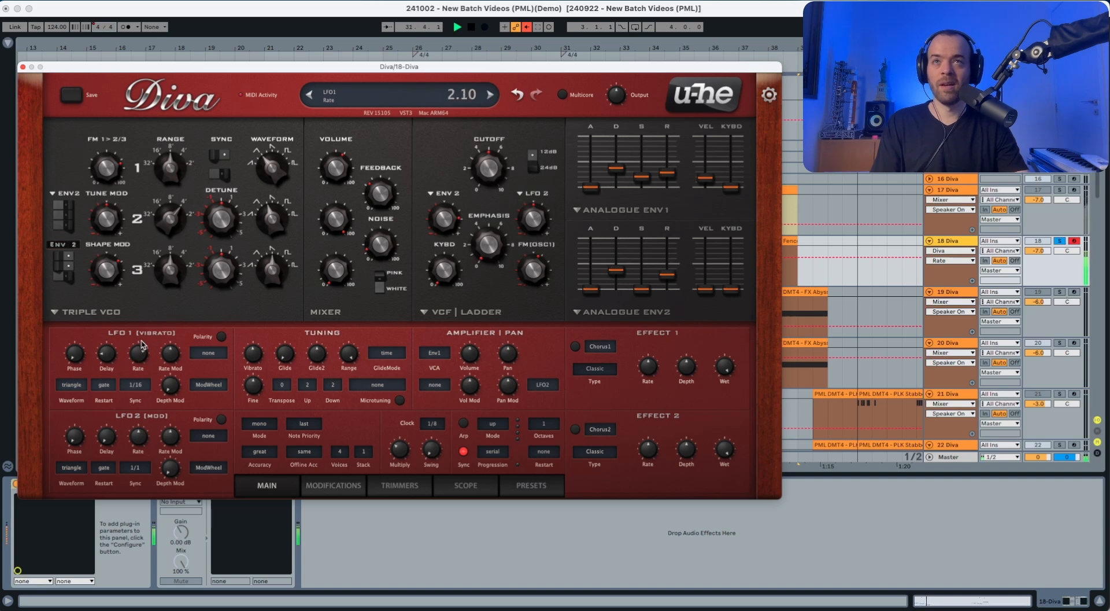
key(space)
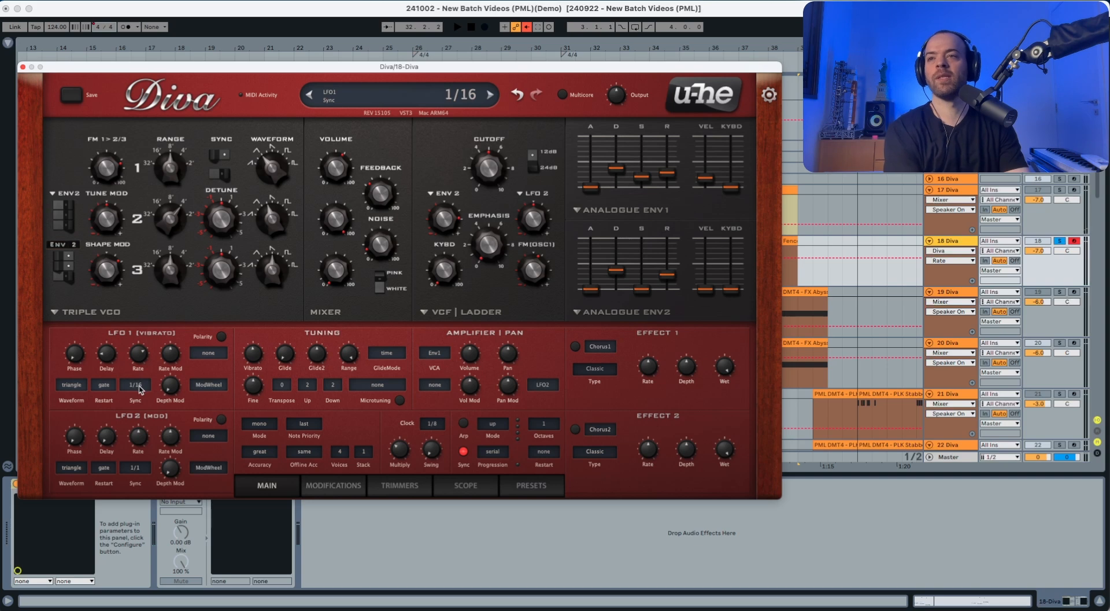
- Keep LFO 1 on the triangle waveform with gate restart, set its sync to 1s, and play the lead
click(67, 384)
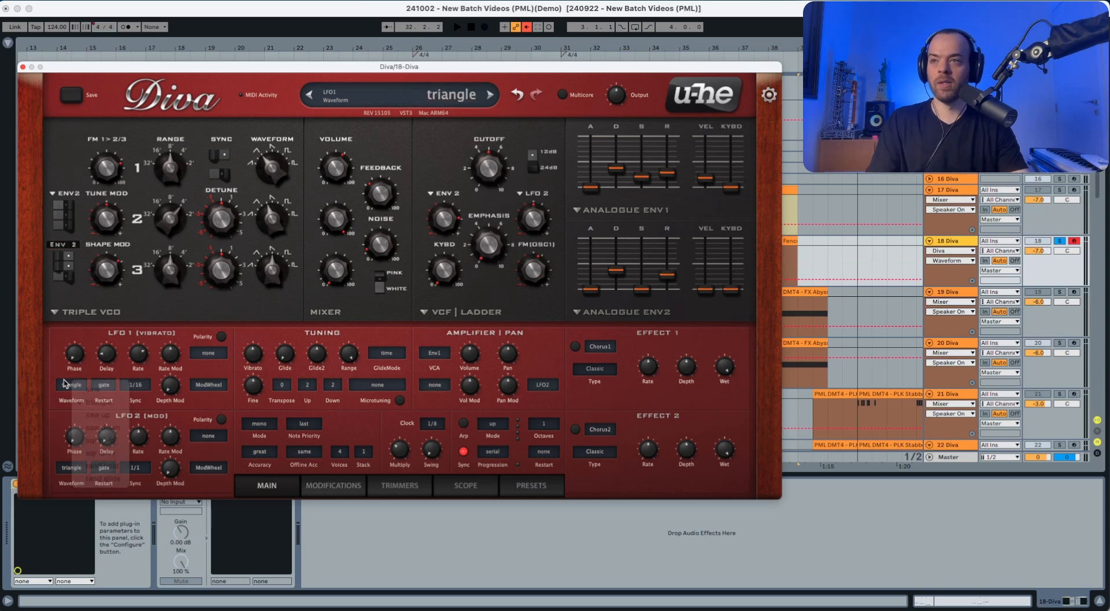
click(104, 386)
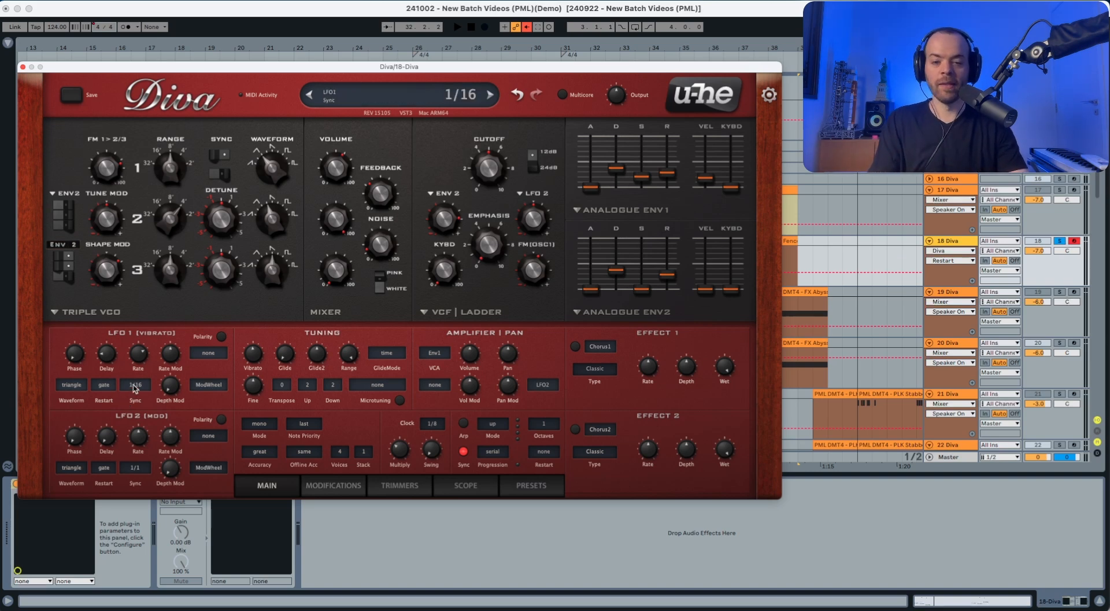
click(134, 386)
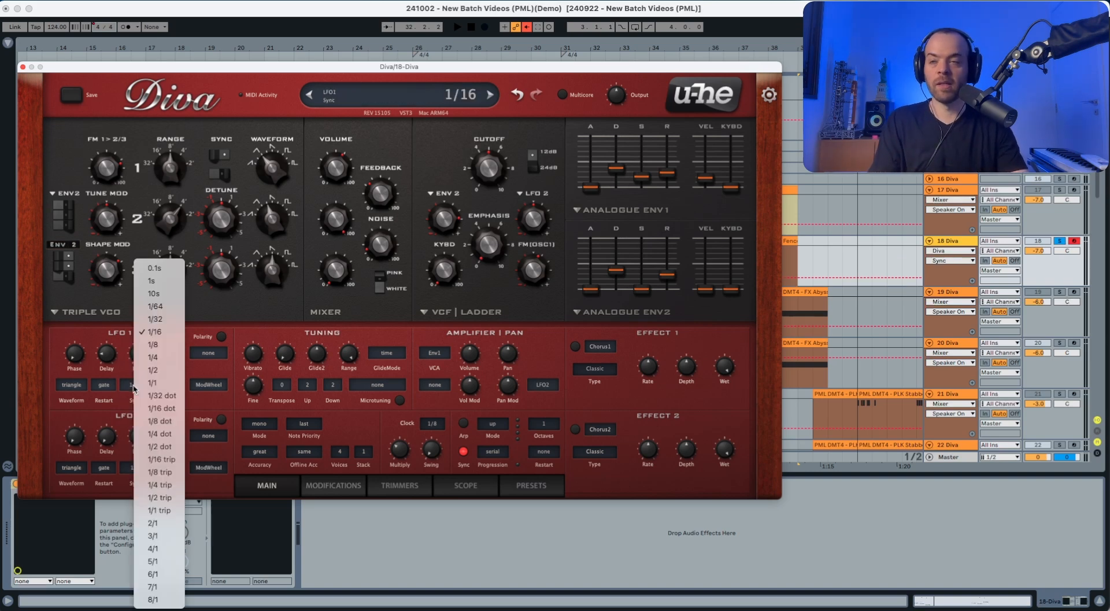
click(167, 280)
key(space)
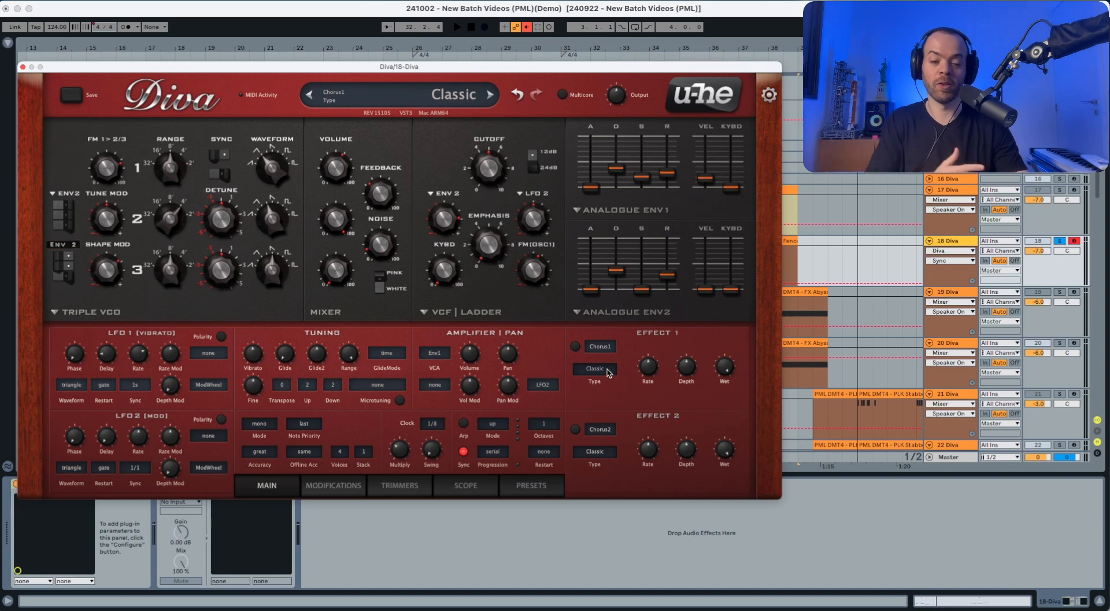
- Change effect 1 to Delay1, switch it on, and listen to the lead
click(599, 350)
click(617, 380)
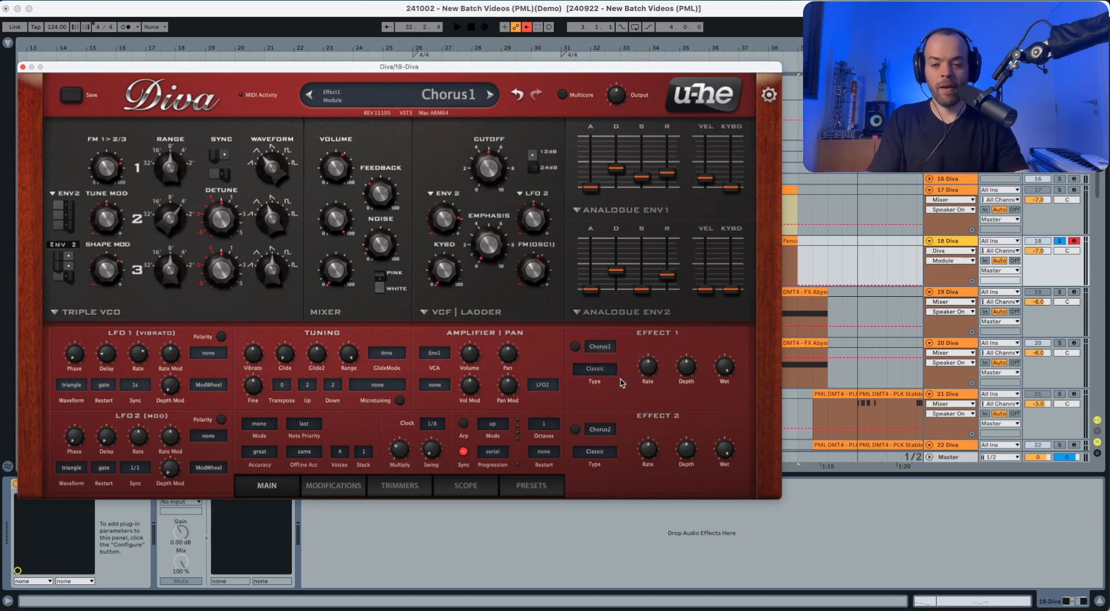
click(600, 347)
click(625, 391)
click(576, 346)
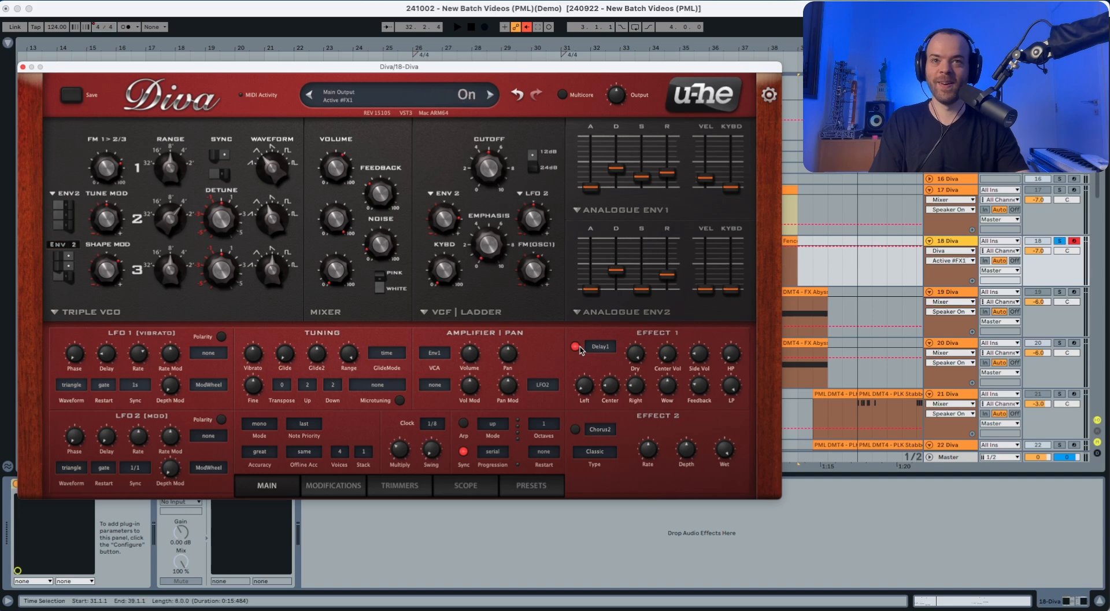
key(space)
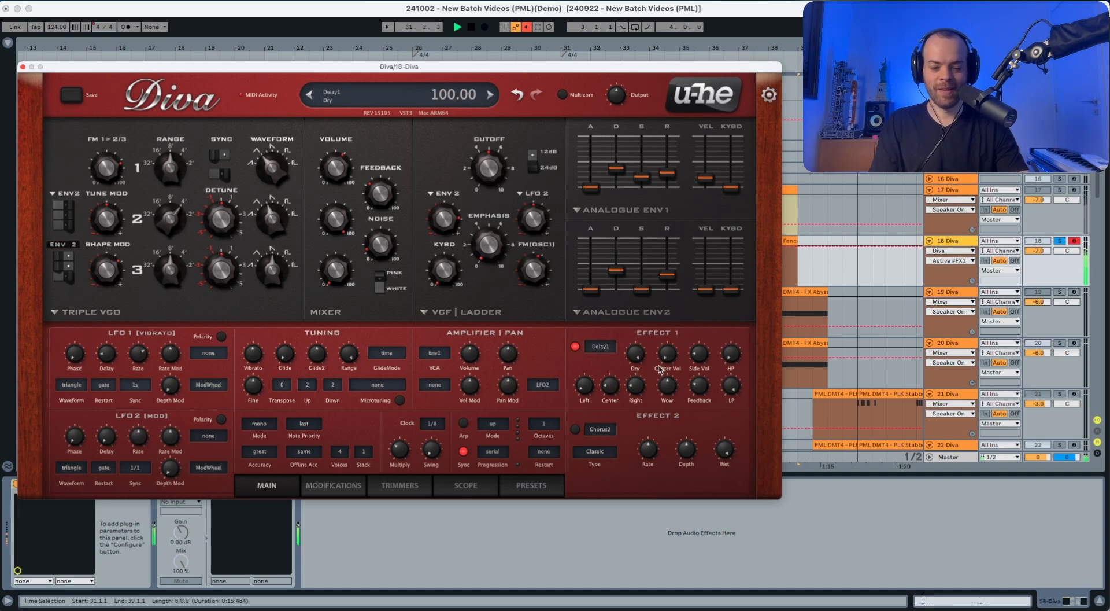
key(space)
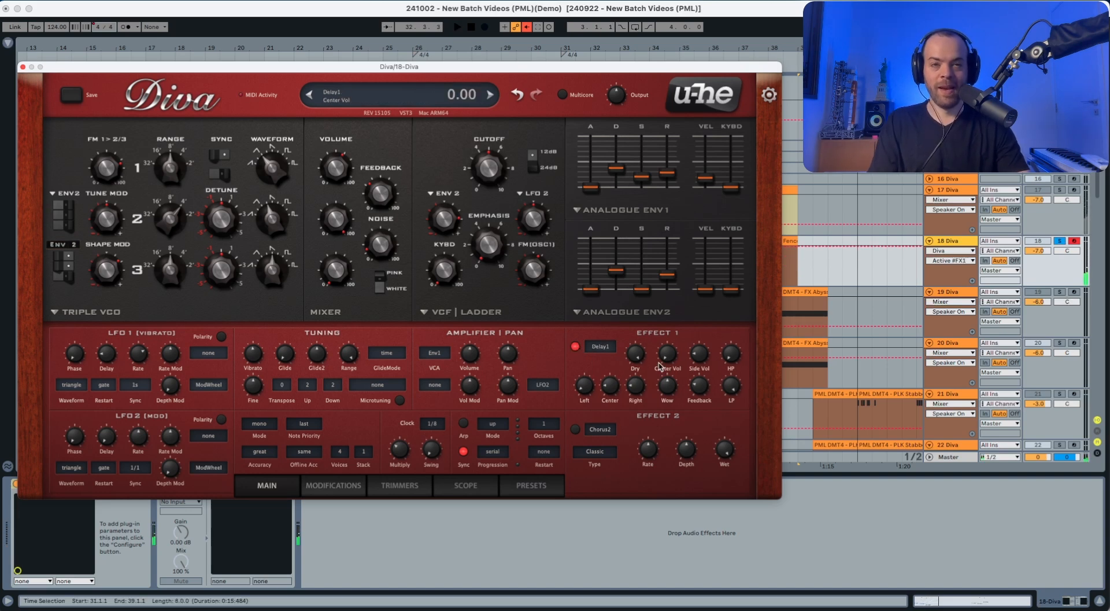
- Set the delay's center volume to 28 and side volume to 40 while listening to the lead
drag(663, 359, 666, 324)
key(space)
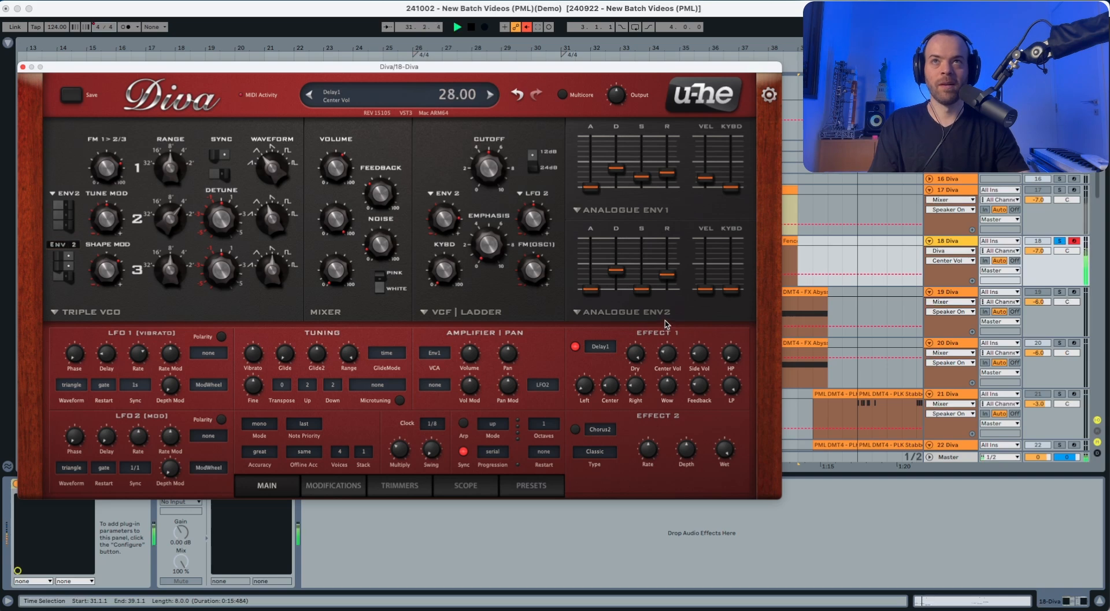
click(705, 358)
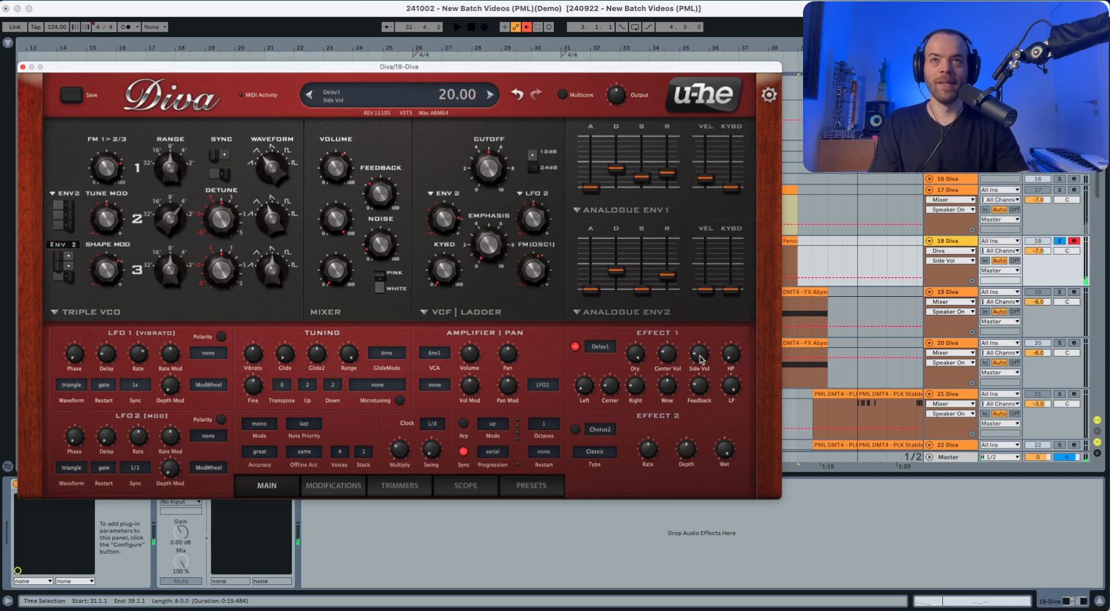
drag(701, 357, 711, 334)
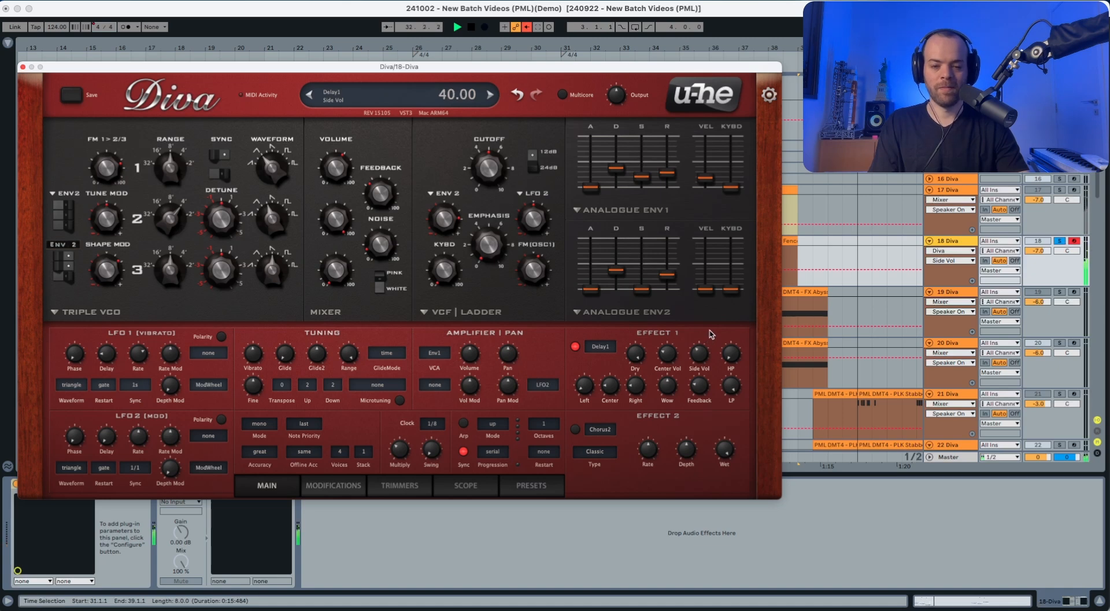
key(space)
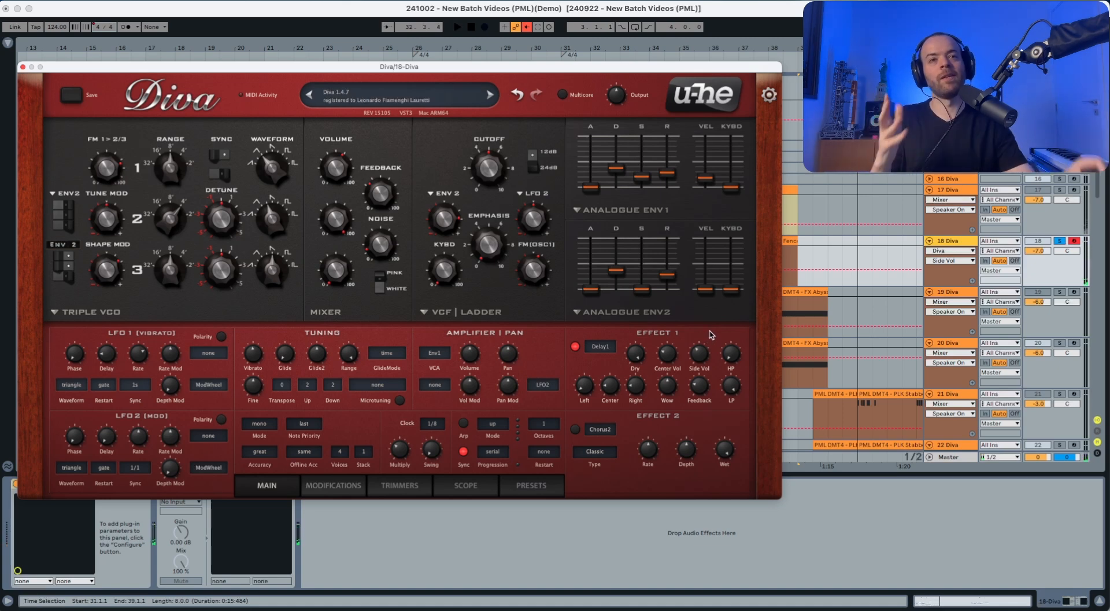
- Raise the delay's high-pass and lower its low-pass, and play the lead to check the filtered repeats
drag(730, 353, 734, 322)
key(space)
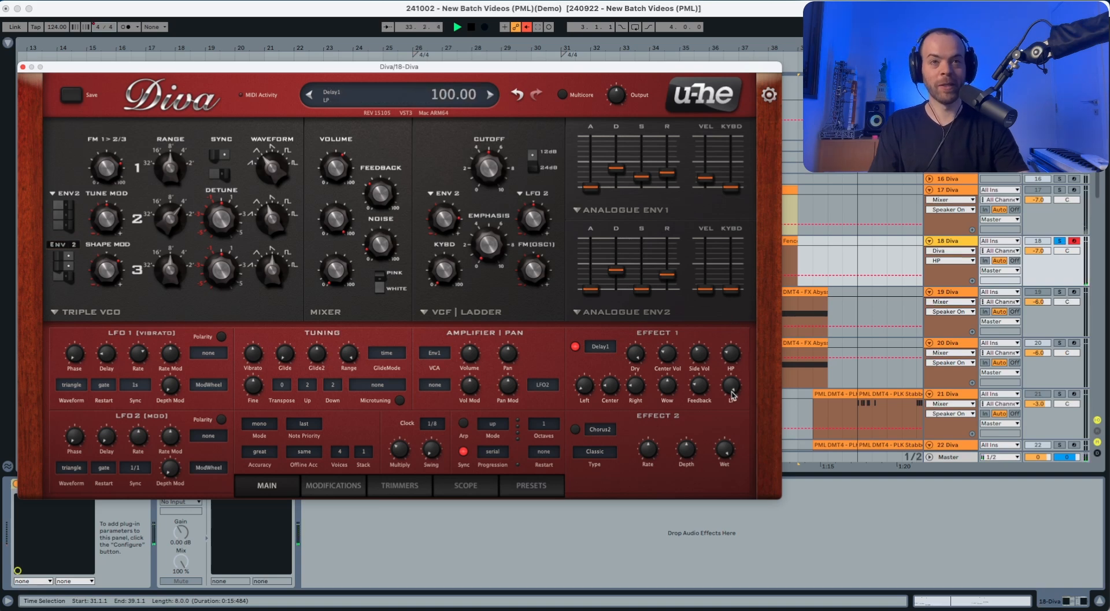
drag(732, 394, 734, 431)
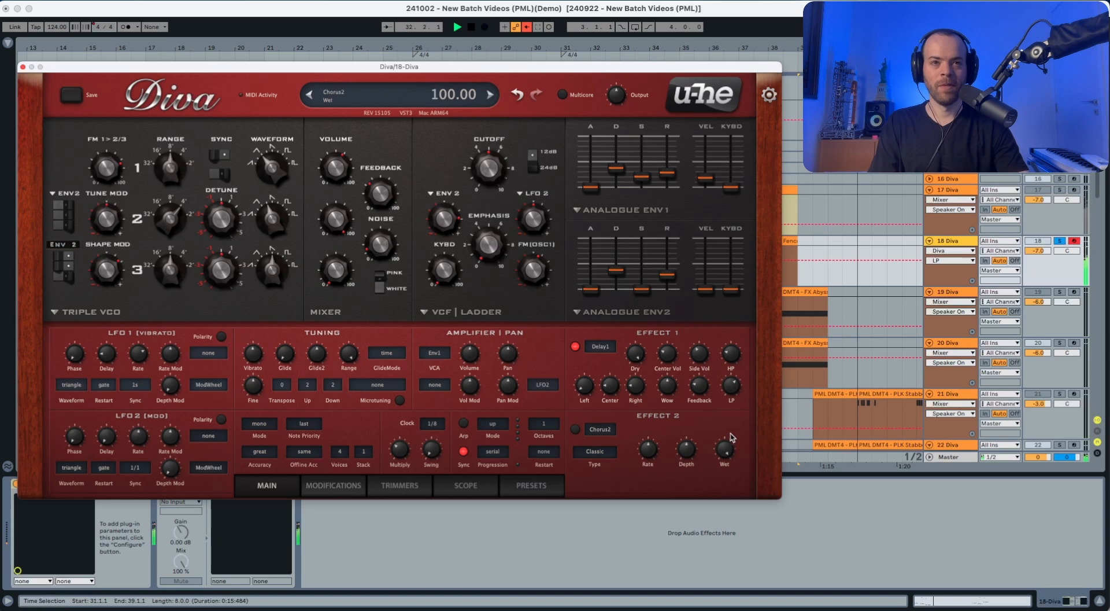
key(space)
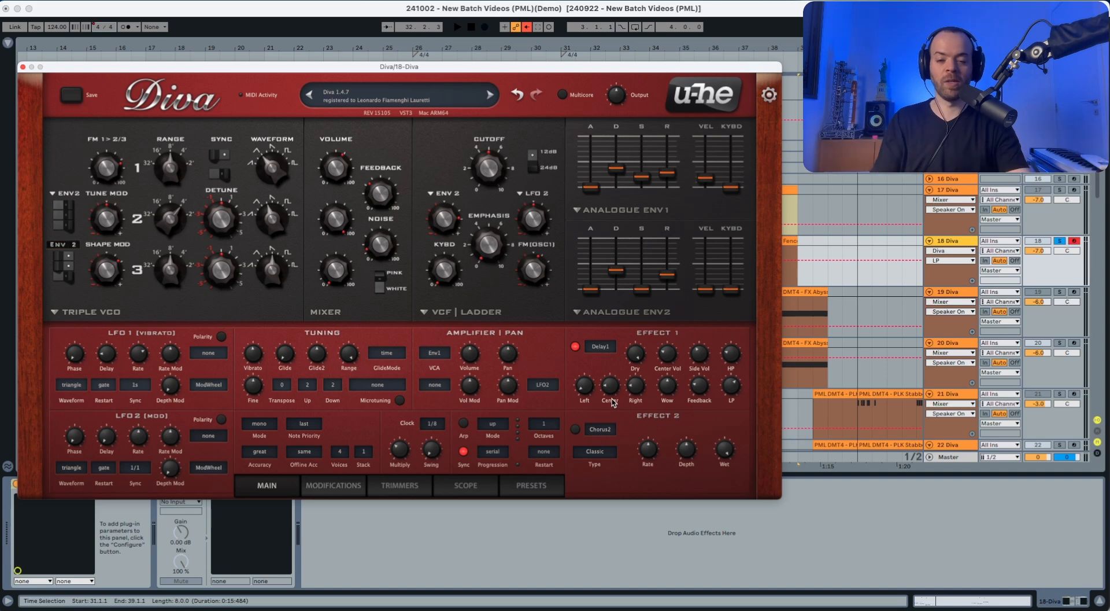
- Set the delay's wow to 85 and play the lead
mouse_move(603, 374)
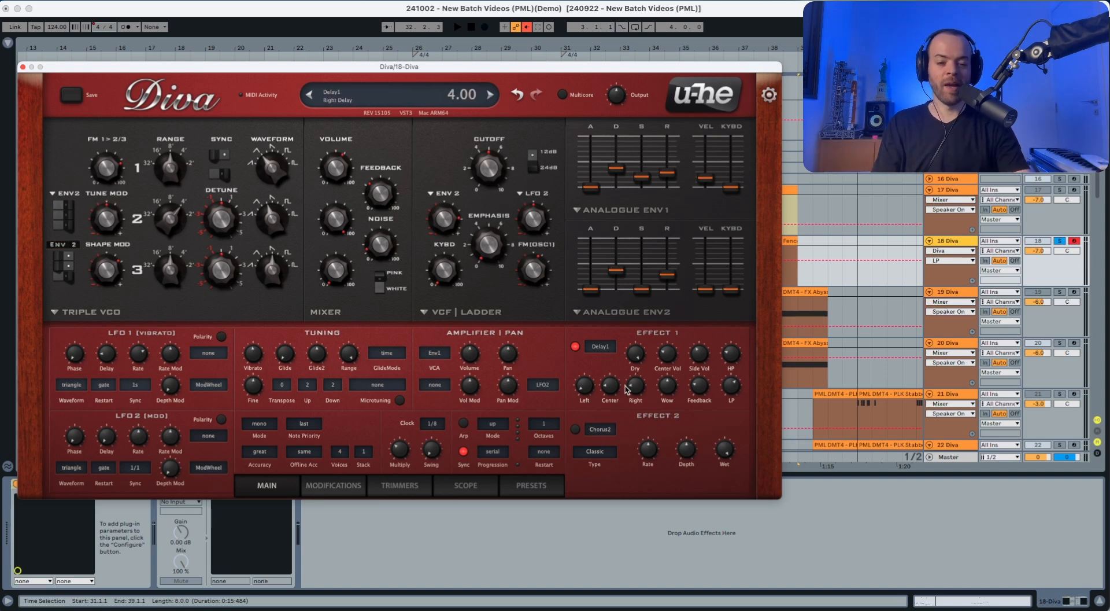
key(space)
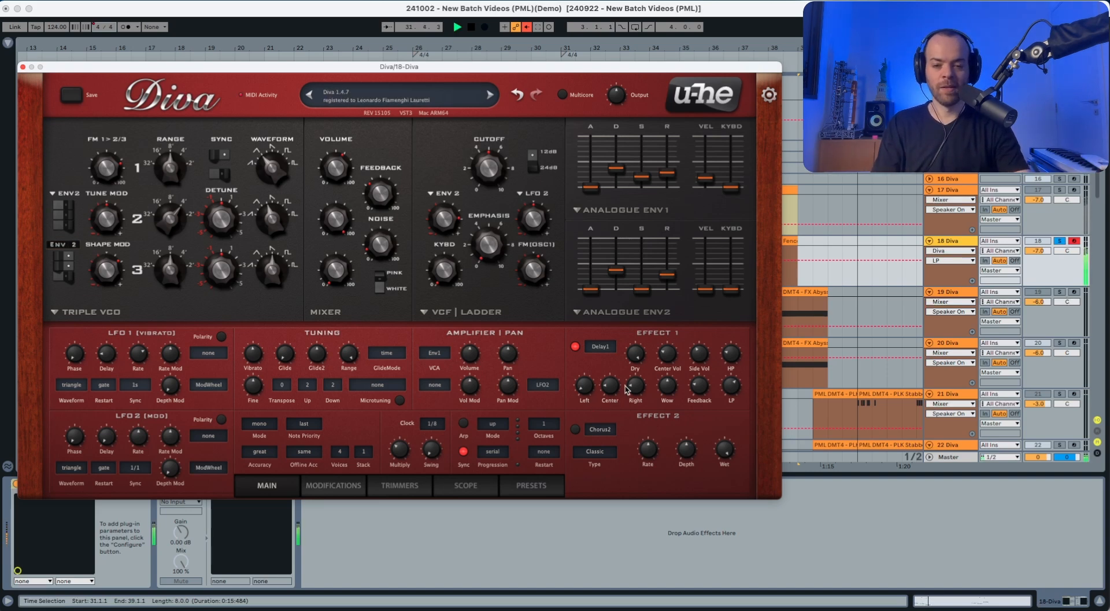
key(space)
drag(665, 393, 674, 347)
key(space)
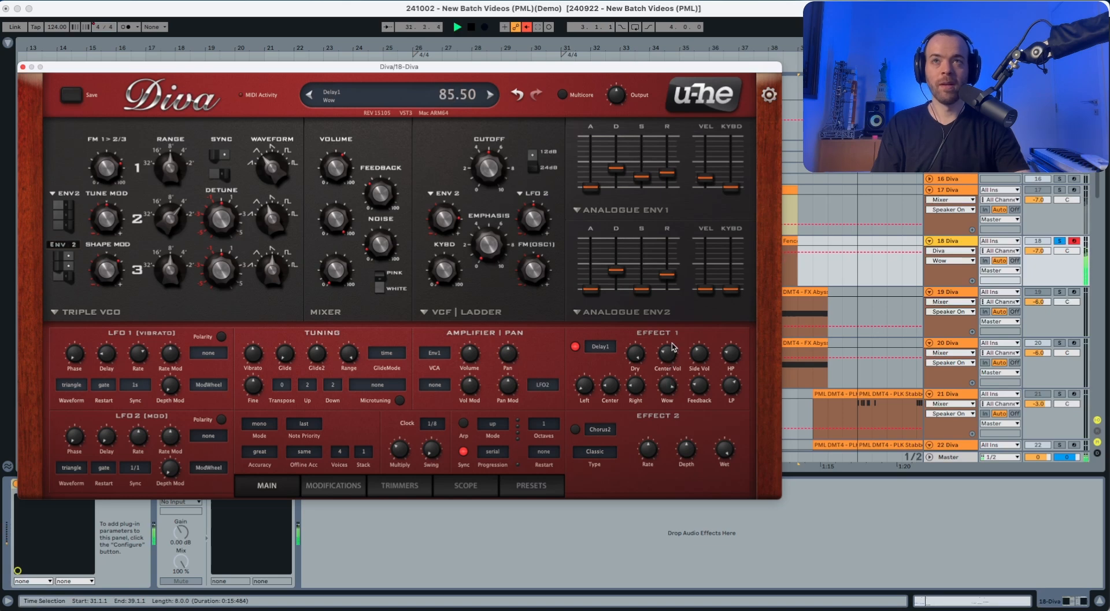
drag(672, 342, 672, 344)
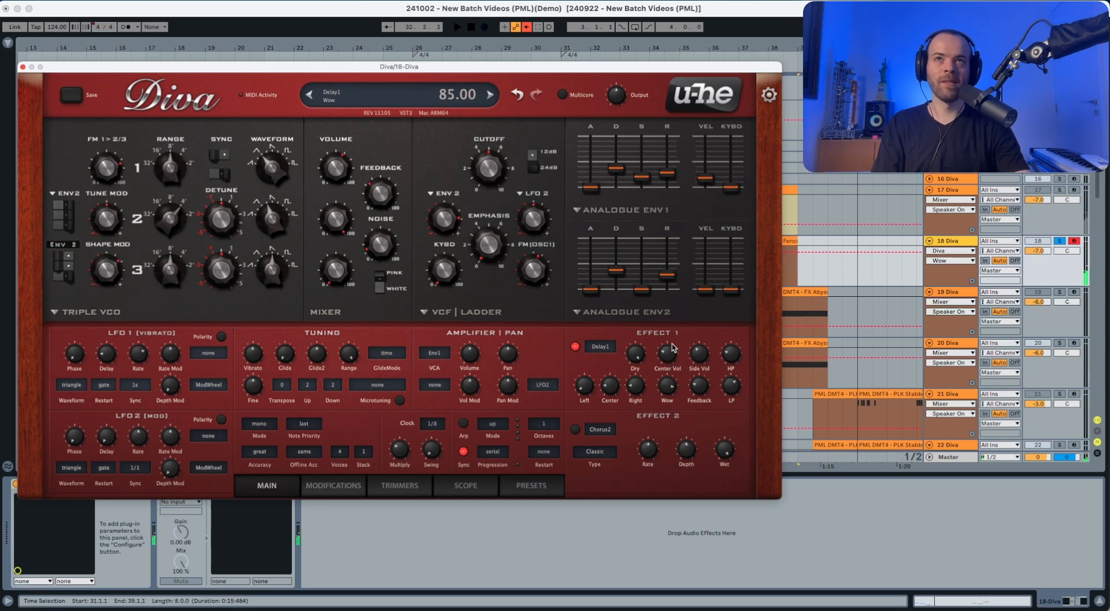
- Raise the delay's feedback slightly and listen to the lead
drag(695, 388, 700, 370)
key(space)
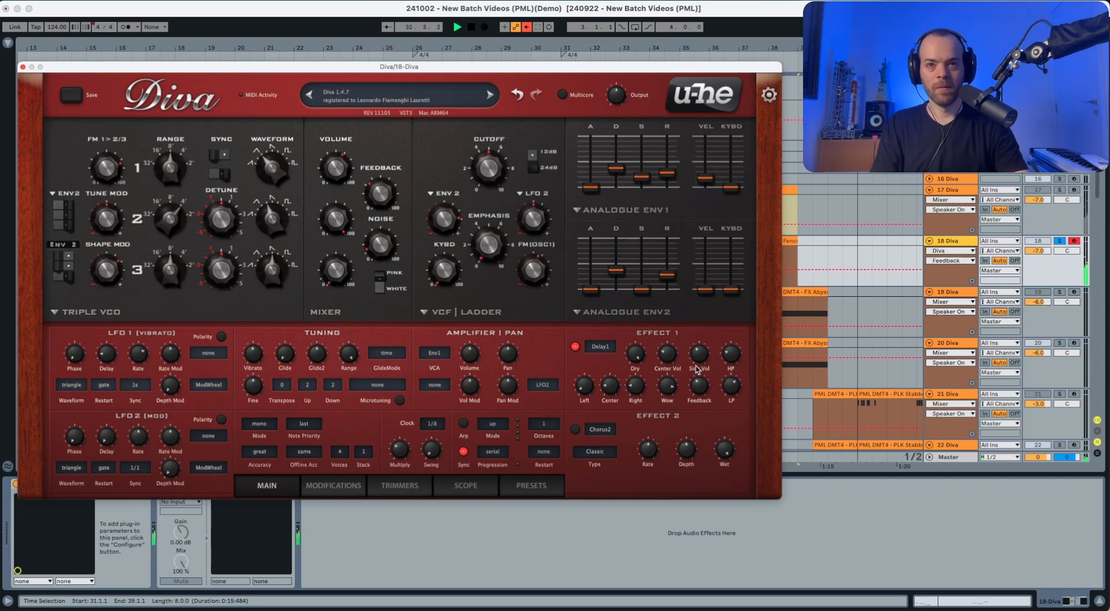
key(space)
- Switch effect 2 on with the Plate2 reverb and start playing the lead
click(597, 429)
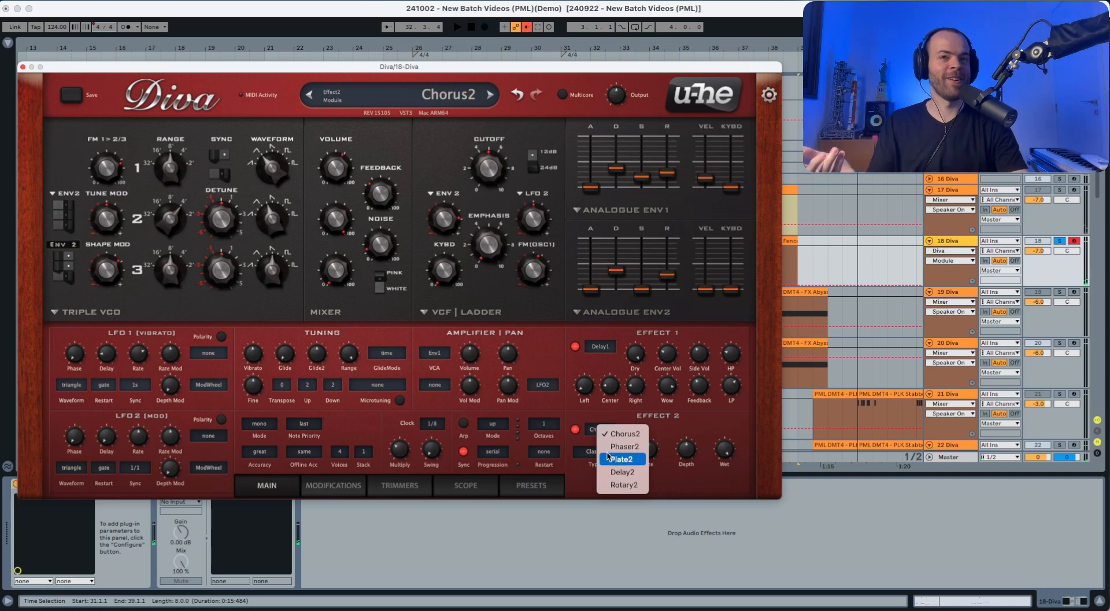
click(616, 458)
key(space)
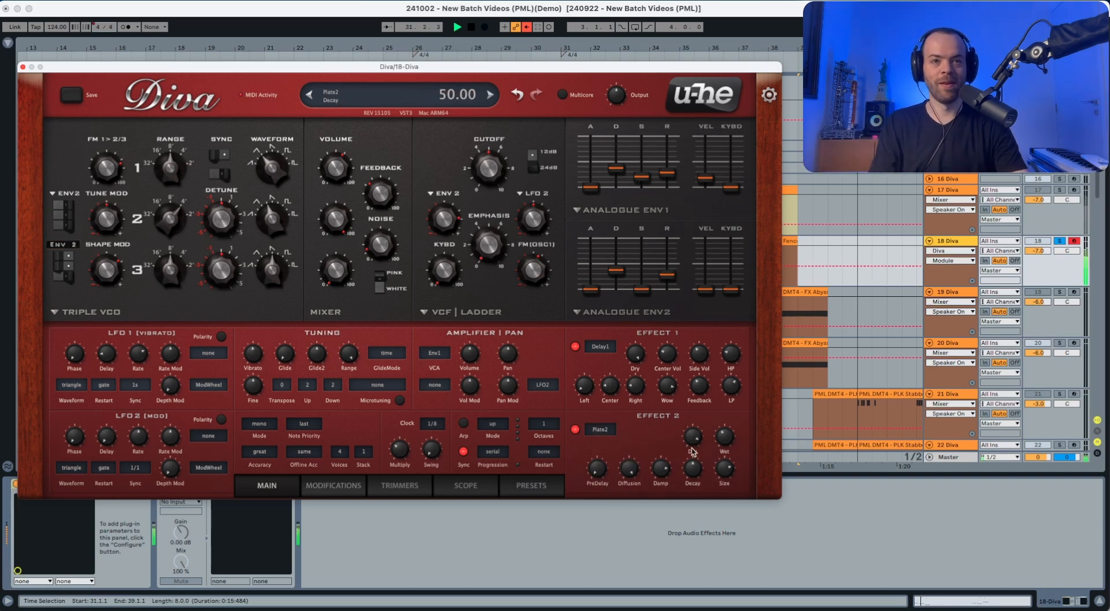
- Raise the plate reverb's dry level, set its wet level to 37.50, and listen to the lead
drag(693, 441, 704, 355)
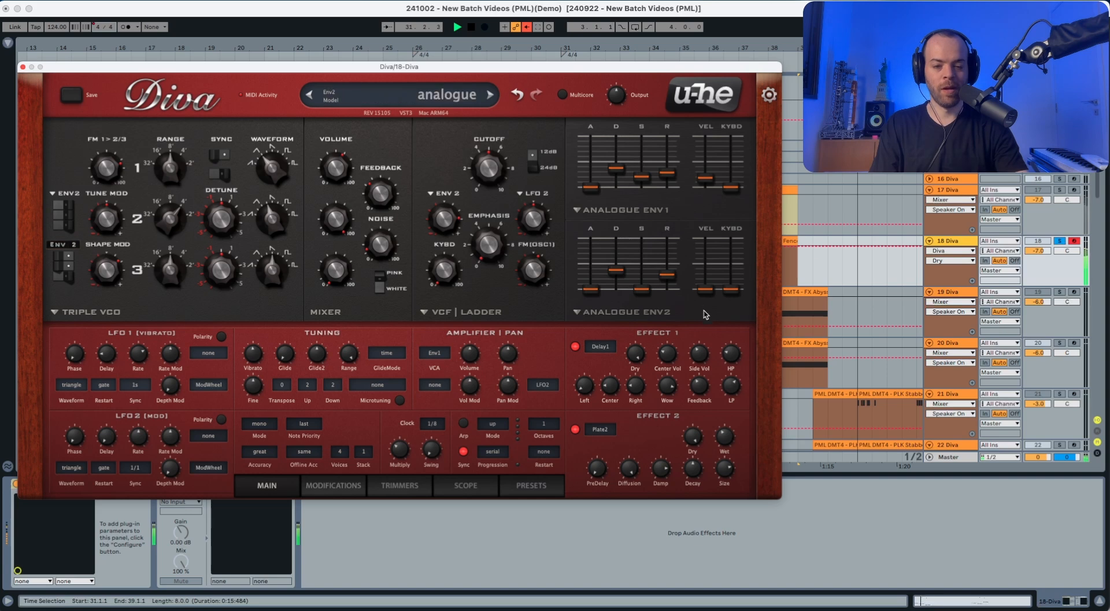
drag(725, 436, 724, 439)
key(space)
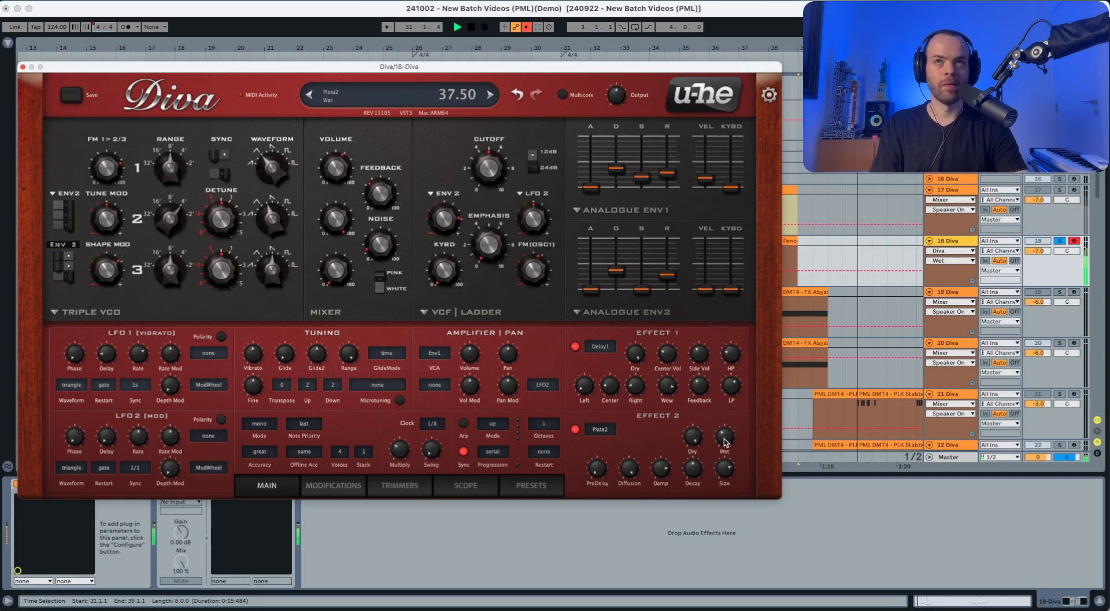
key(space)
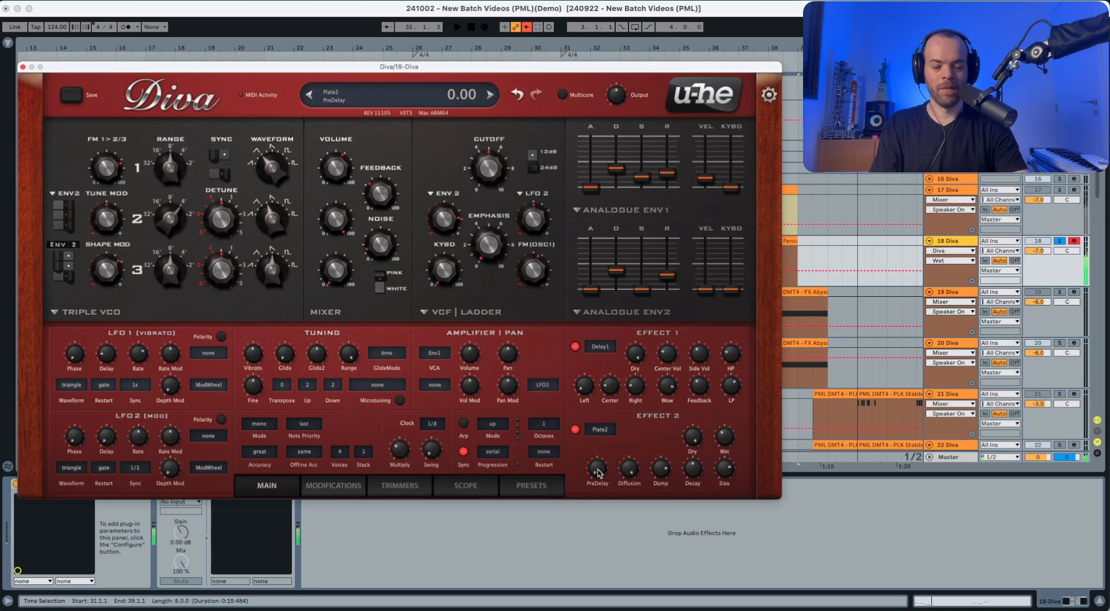
- Add a little predelay to the plate reverb, lower its diffusion, and slightly raise its damping
drag(598, 468, 603, 455)
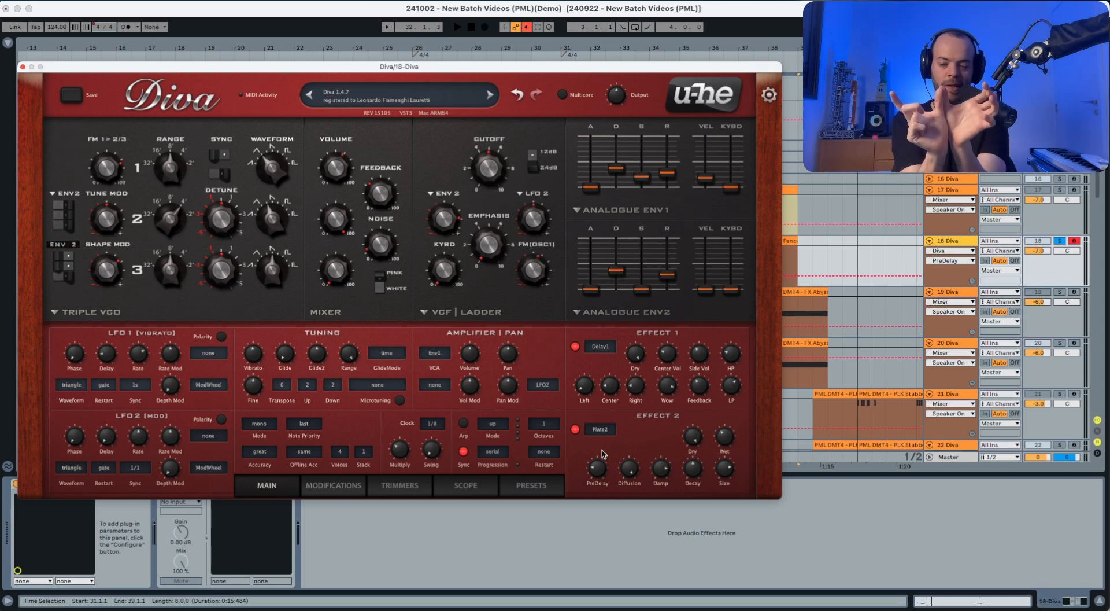
key(space)
drag(629, 468, 629, 506)
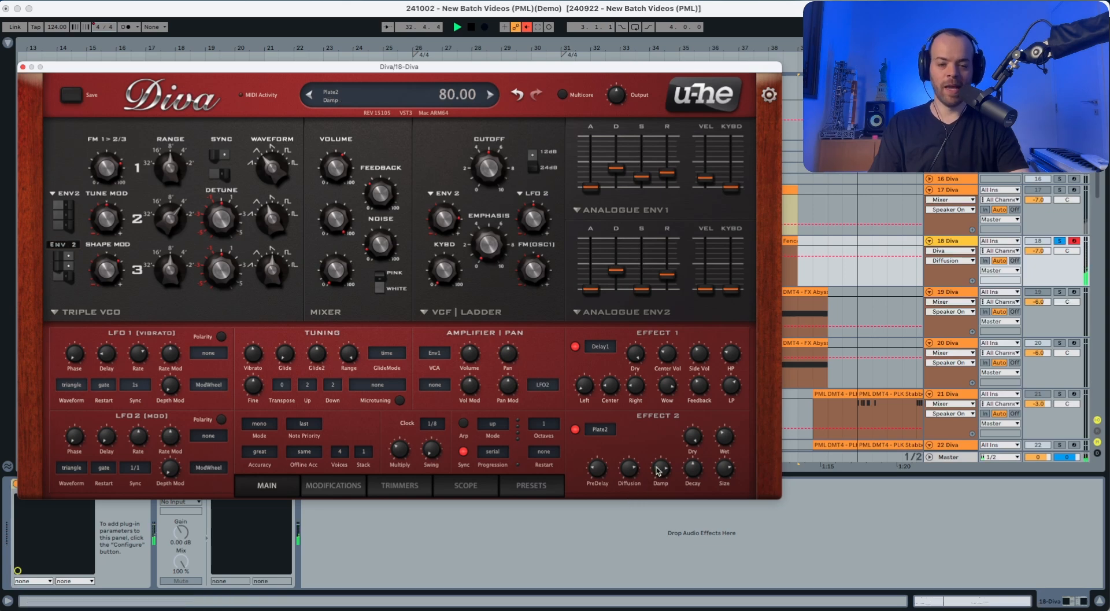
click(659, 470)
drag(659, 466, 663, 455)
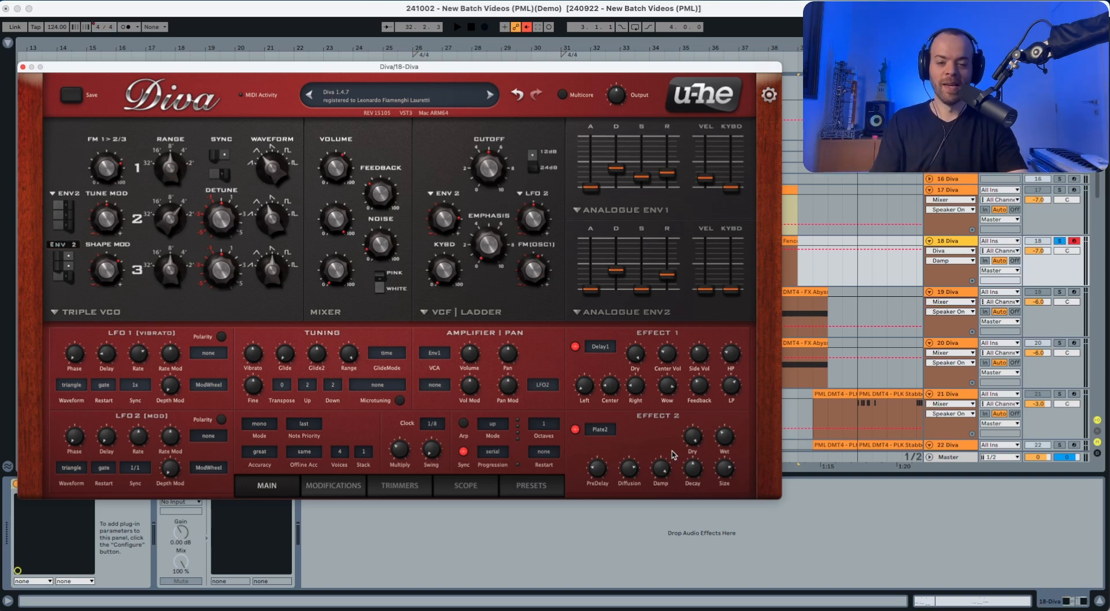
- Lower the plate reverb's decay while playing the lead
click(693, 467)
key(space)
drag(693, 468, 720, 499)
key(space)
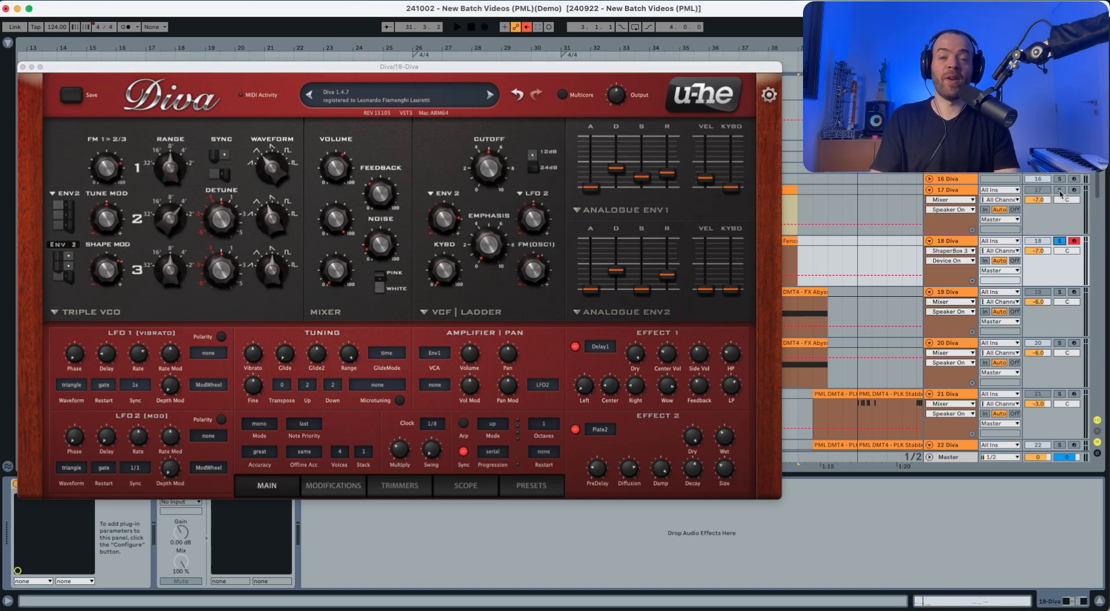
- Play the lead on its own, and turn off the solo on track 18 to hear it with the mix
key(space)
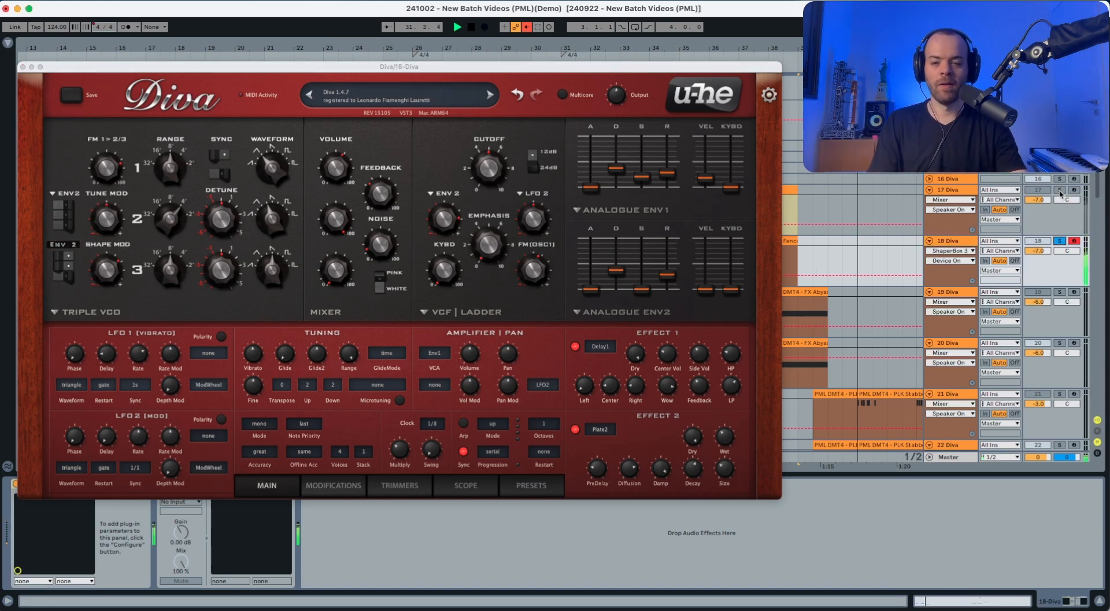
key(space)
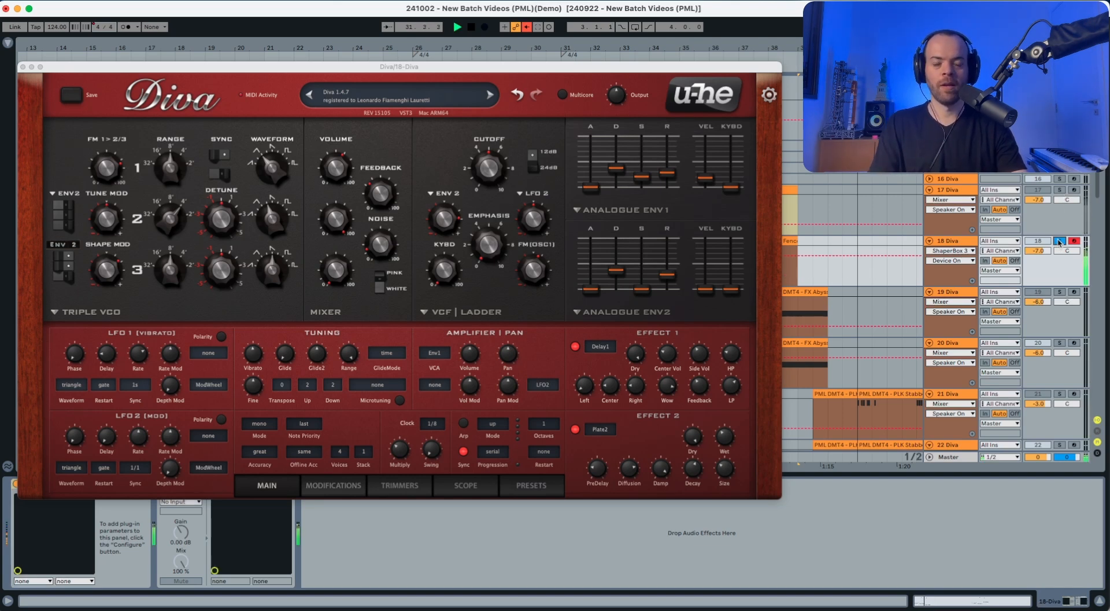
click(1060, 242)
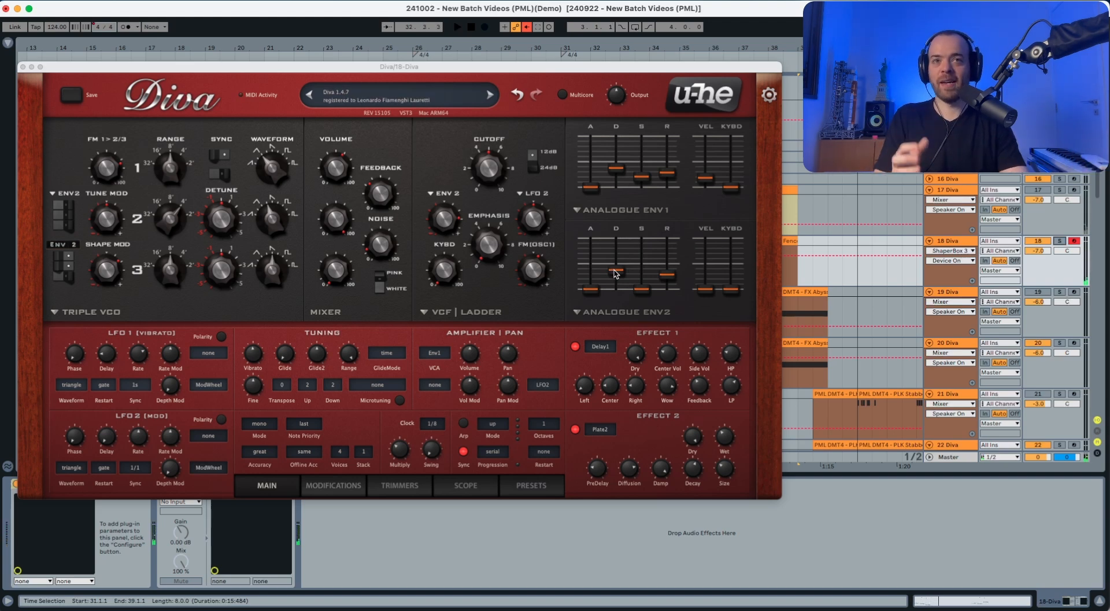
- Slightly raise envelope 2's decay and fine-tune the filter cutoff downward while the full mix plays
click(616, 274)
drag(617, 272, 619, 270)
key(space)
mouse_move(495, 185)
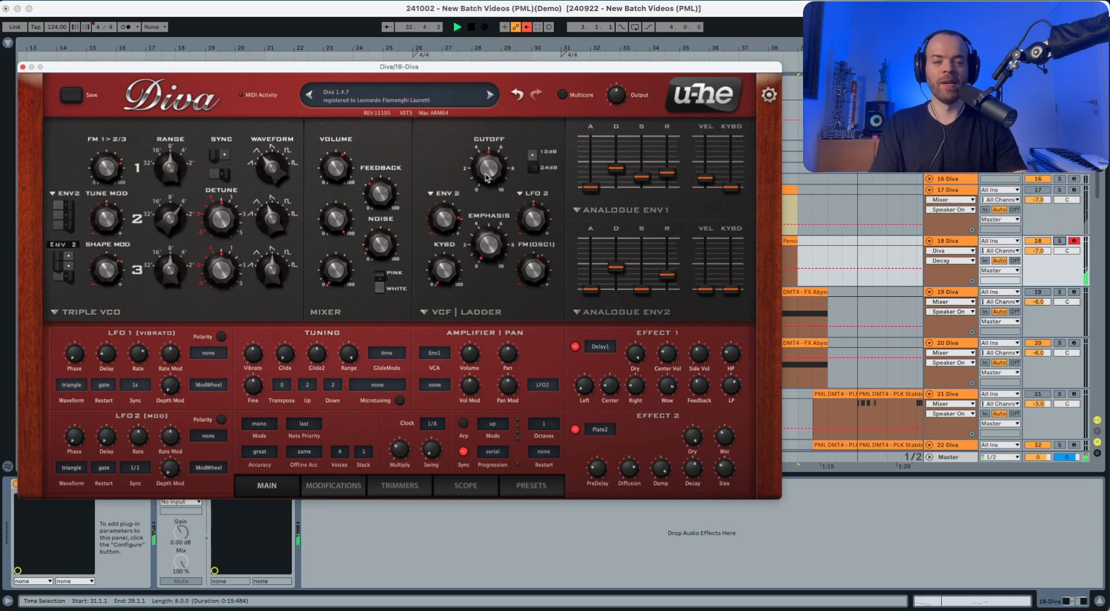
mouse_move(487, 178)
mouse_down()
mouse_move(492, 155)
mouse_move(490, 184)
mouse_up()
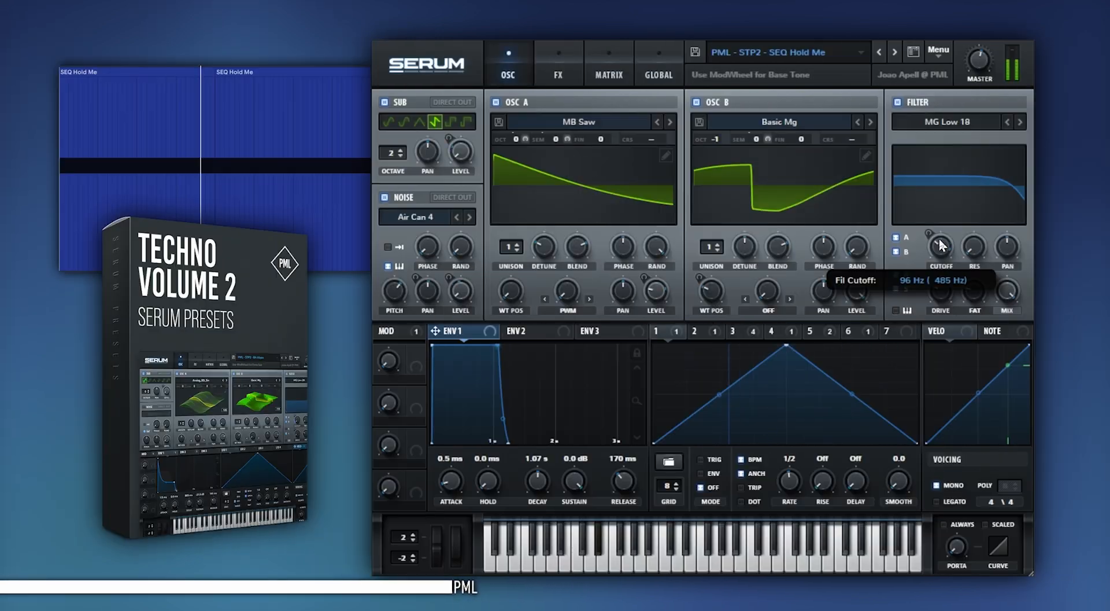
drag(940, 231, 937, 232)
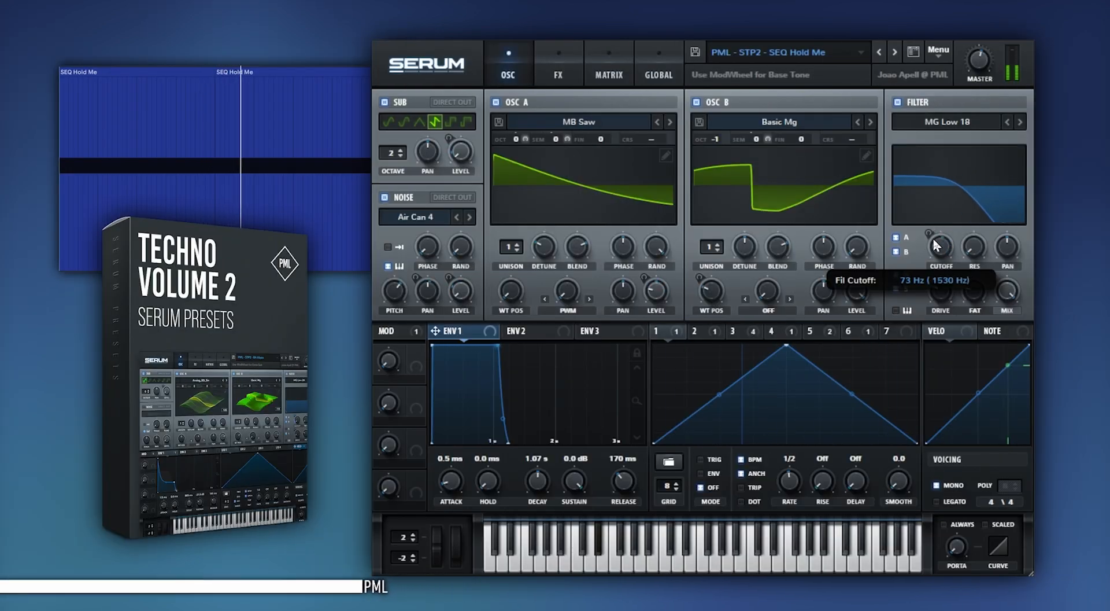